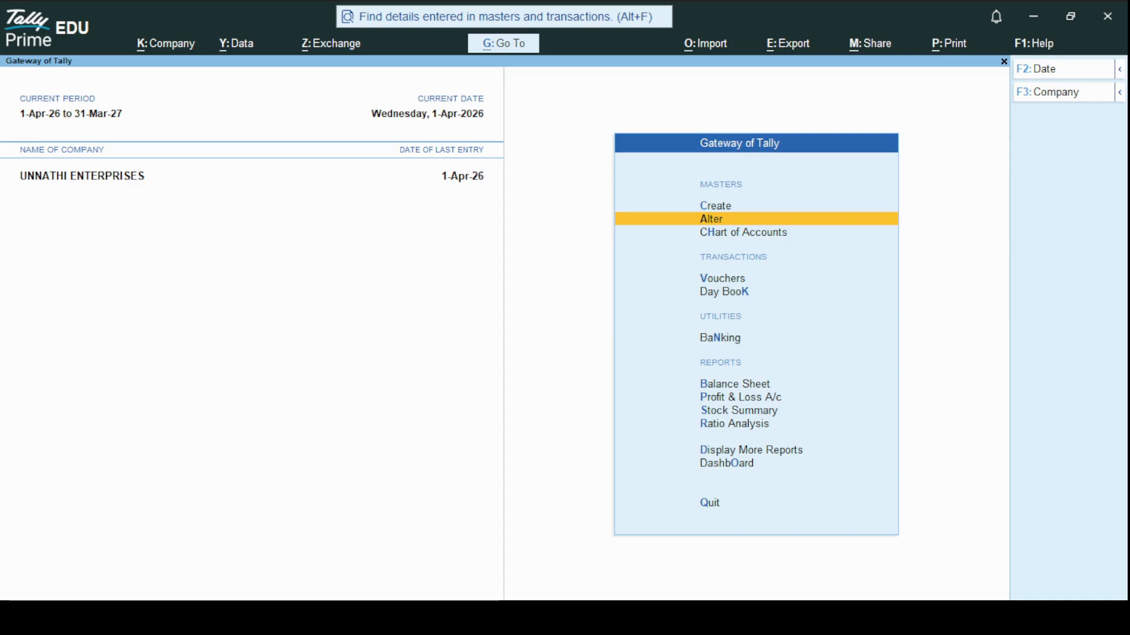
Start a new purchase voucher and enter supplier invoice number 23 dated 1-Apr-26.
key(Down)
key(Down)
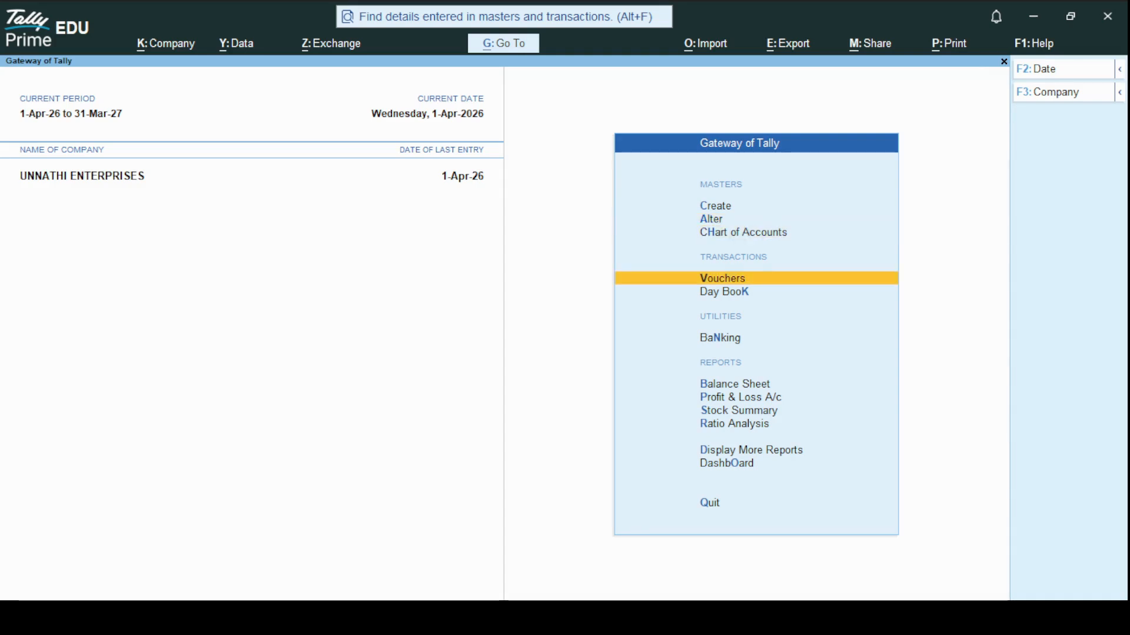
key(Return)
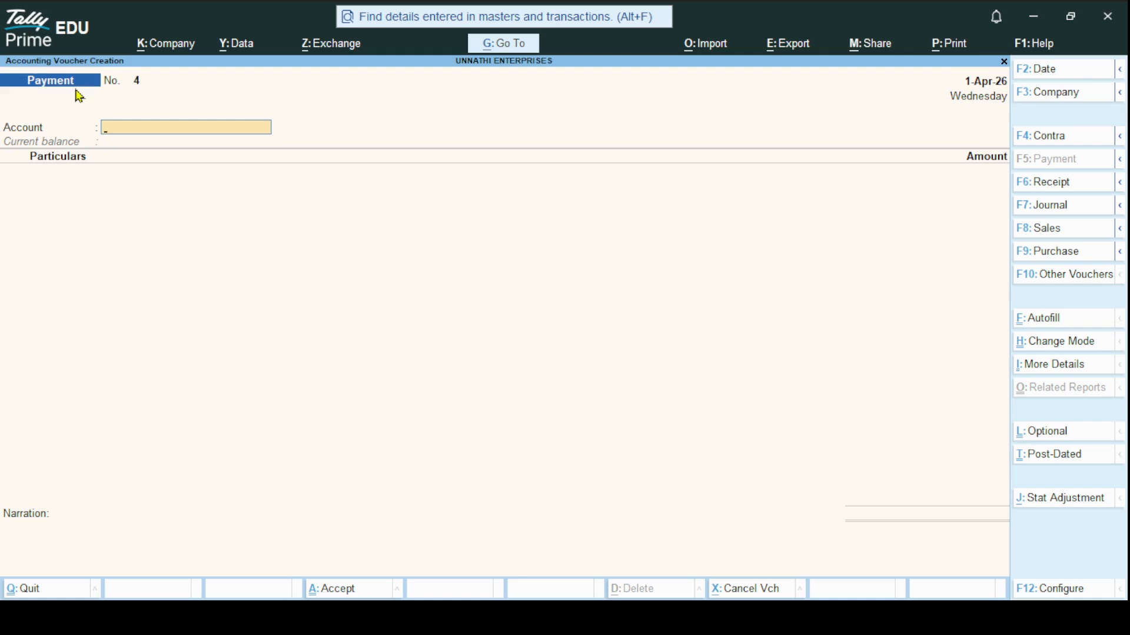
click(1045, 253)
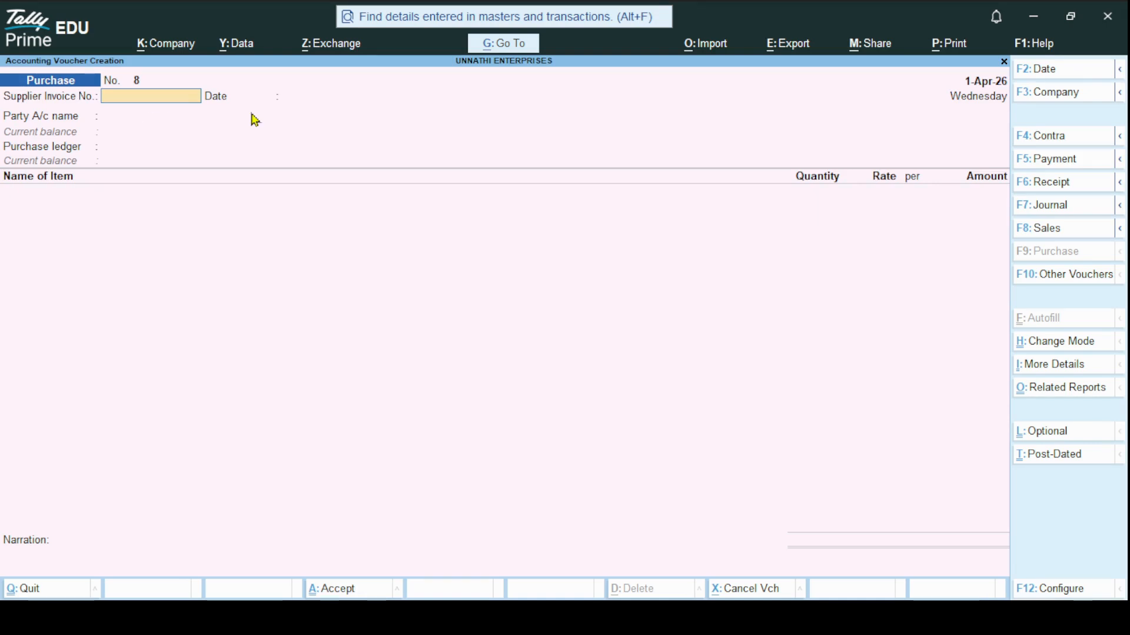
text(23)
key(Return)
key(Return)
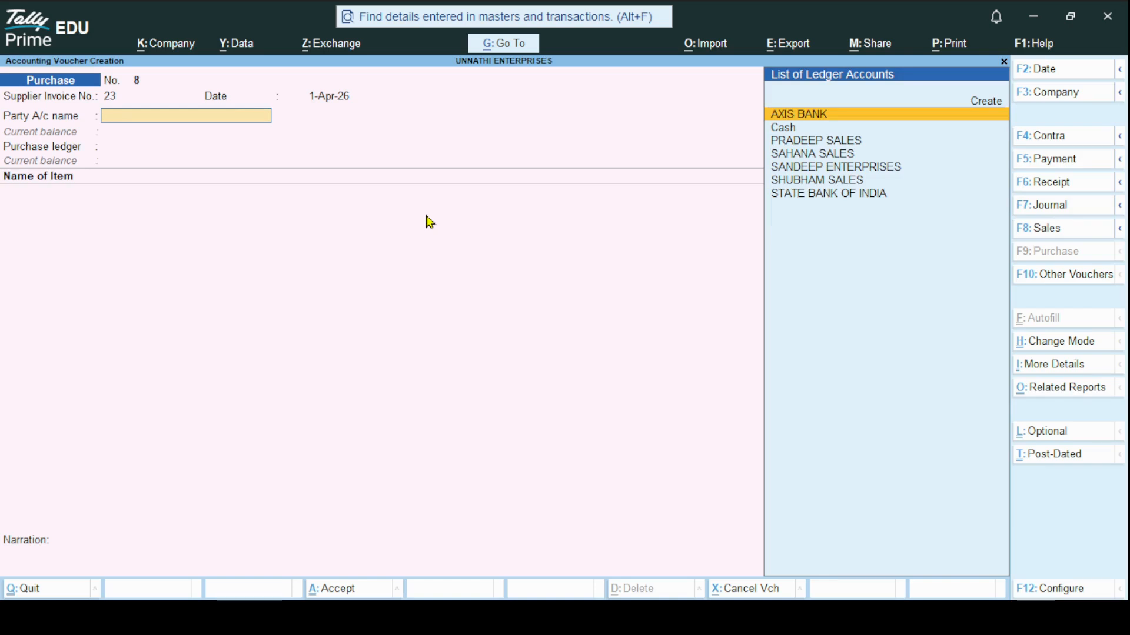
Create a new party ledger named Sunil Sales under the Sundry Creditors group.
click(979, 105)
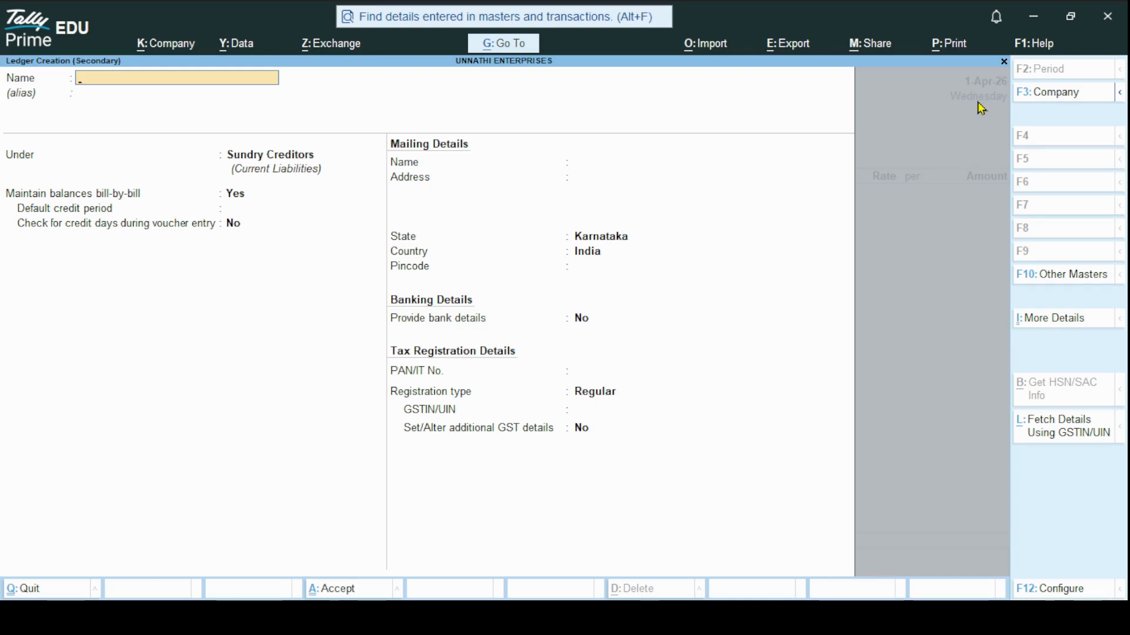
text(Sunil)
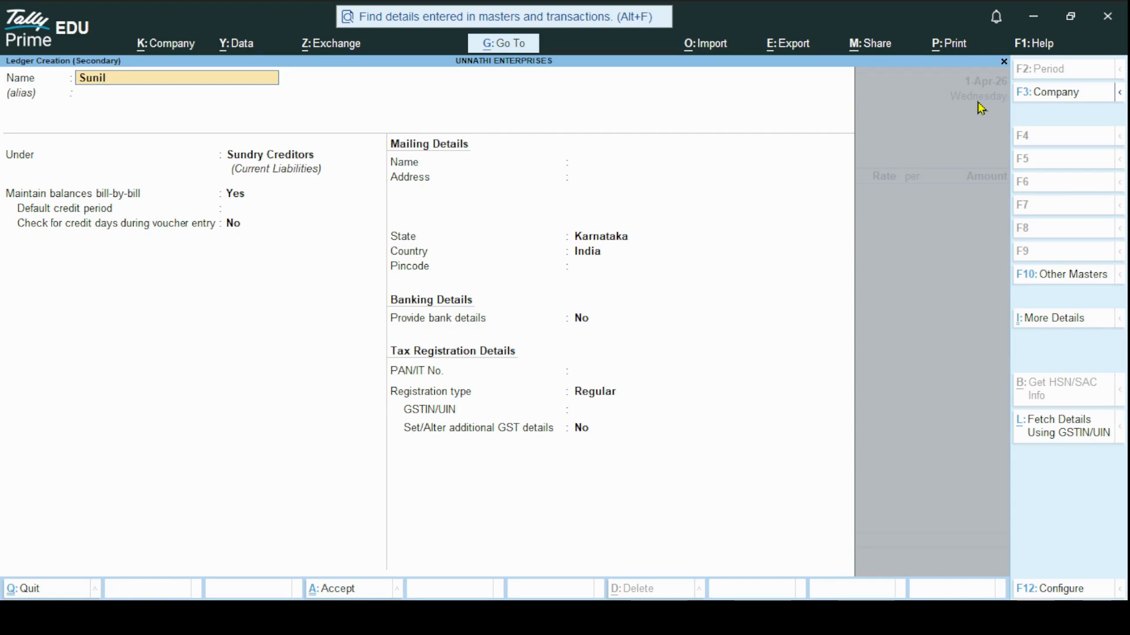
text( Sales)
key(Return)
key(Return)
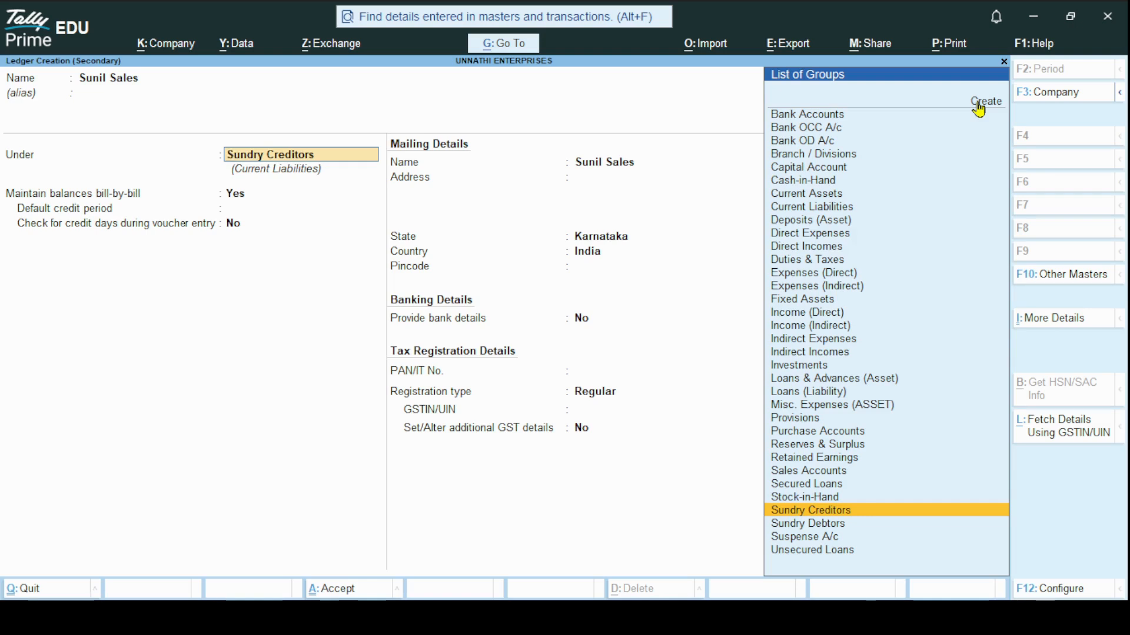
key(Return)
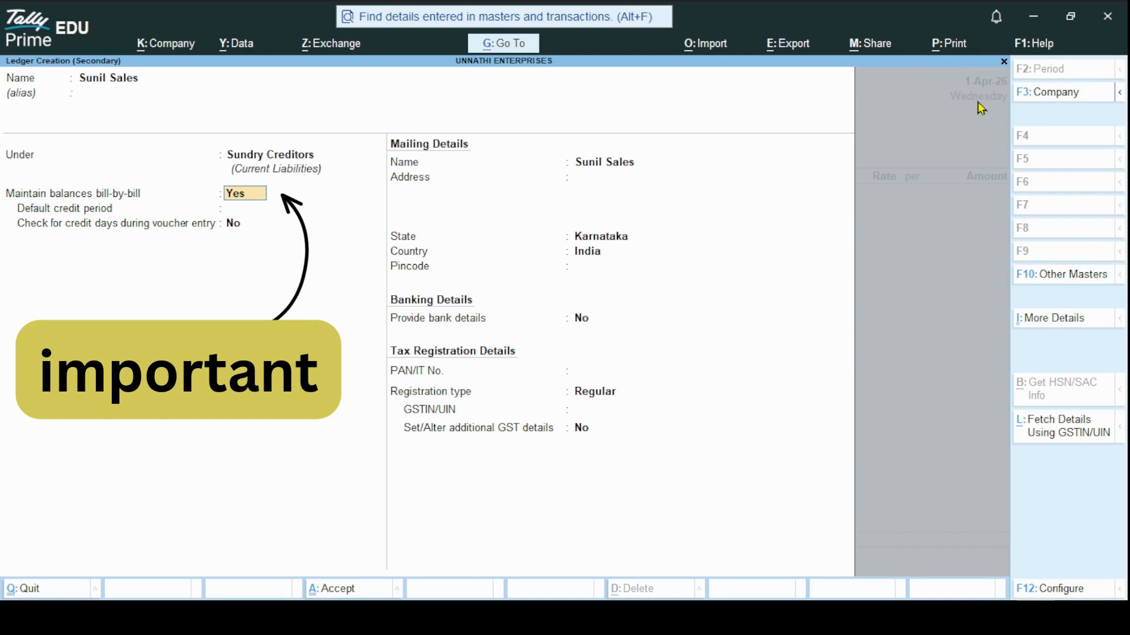
Keep bill-by-bill balances set to Yes, leave the default credit period blank and the credit days check at No.
key(Return)
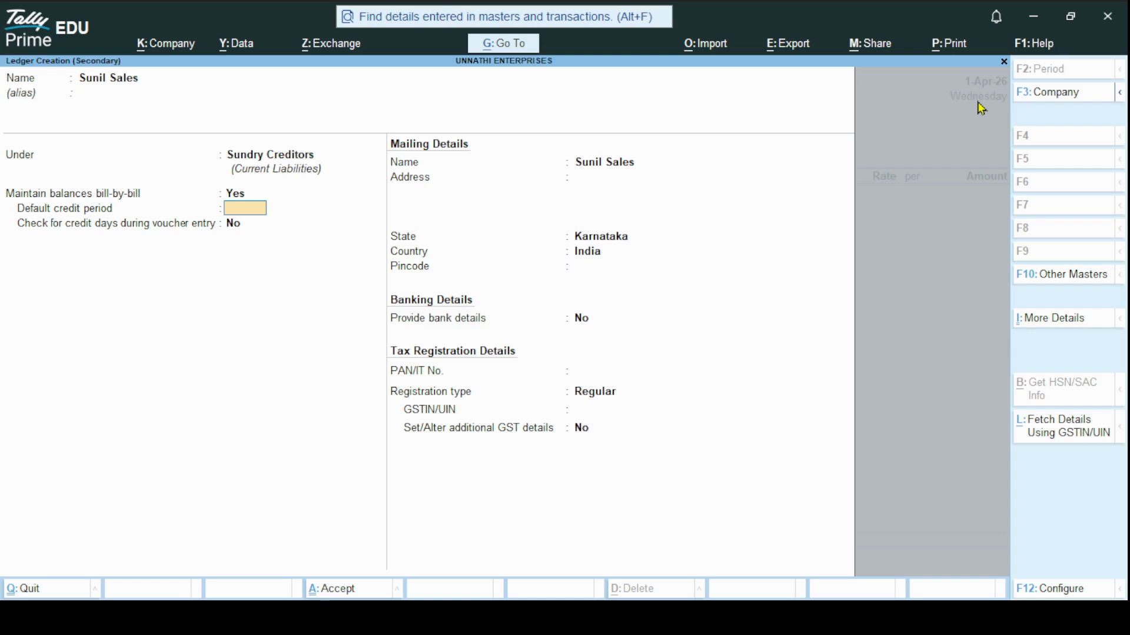
key(Return)
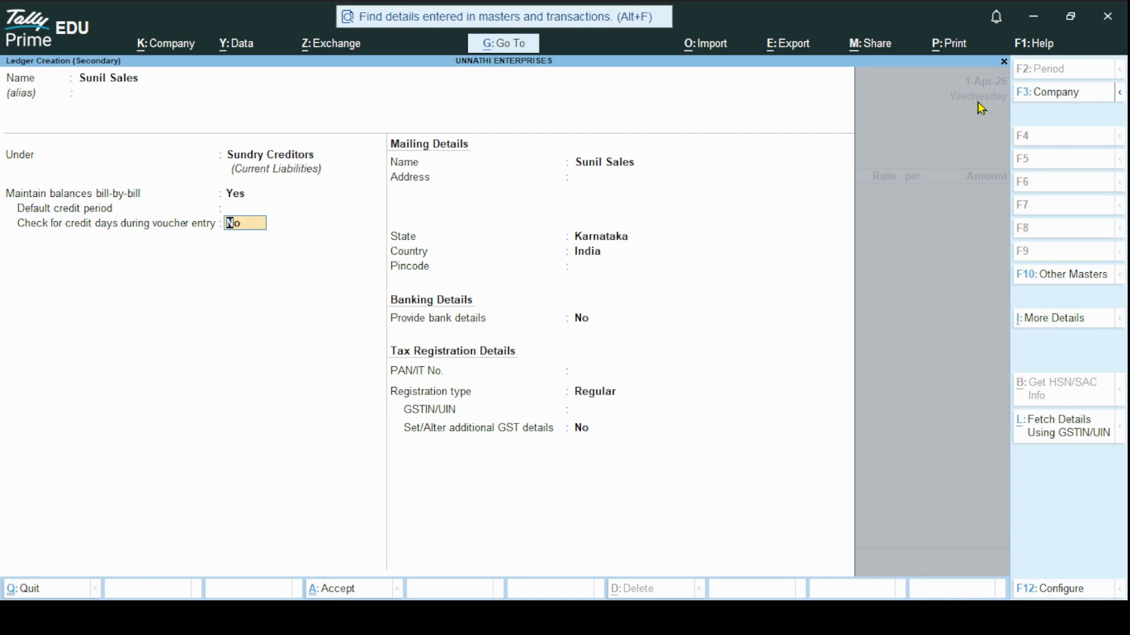
key(Return)
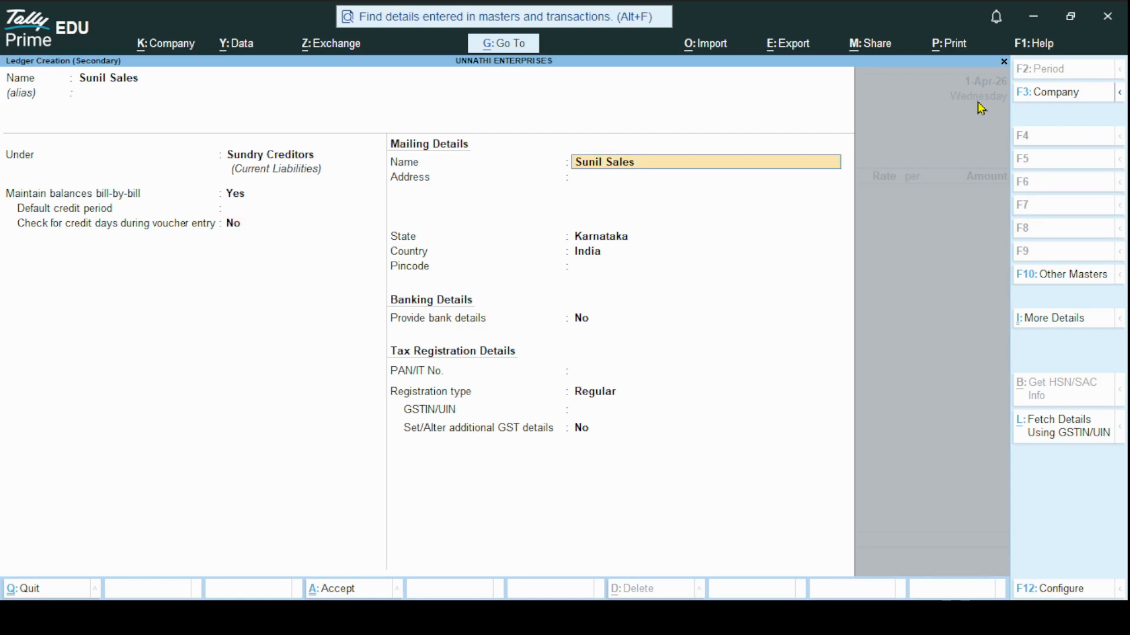
Complete the ledger's mailing details with a blank address, state Karnataka and the party's pincode.
key(Return)
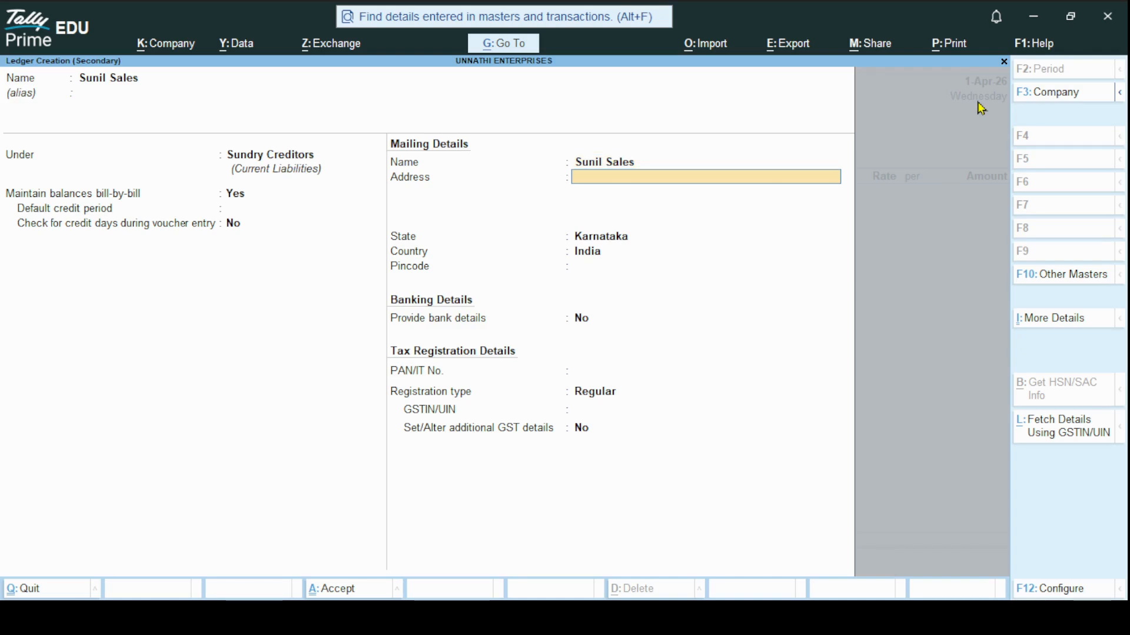
key(Return)
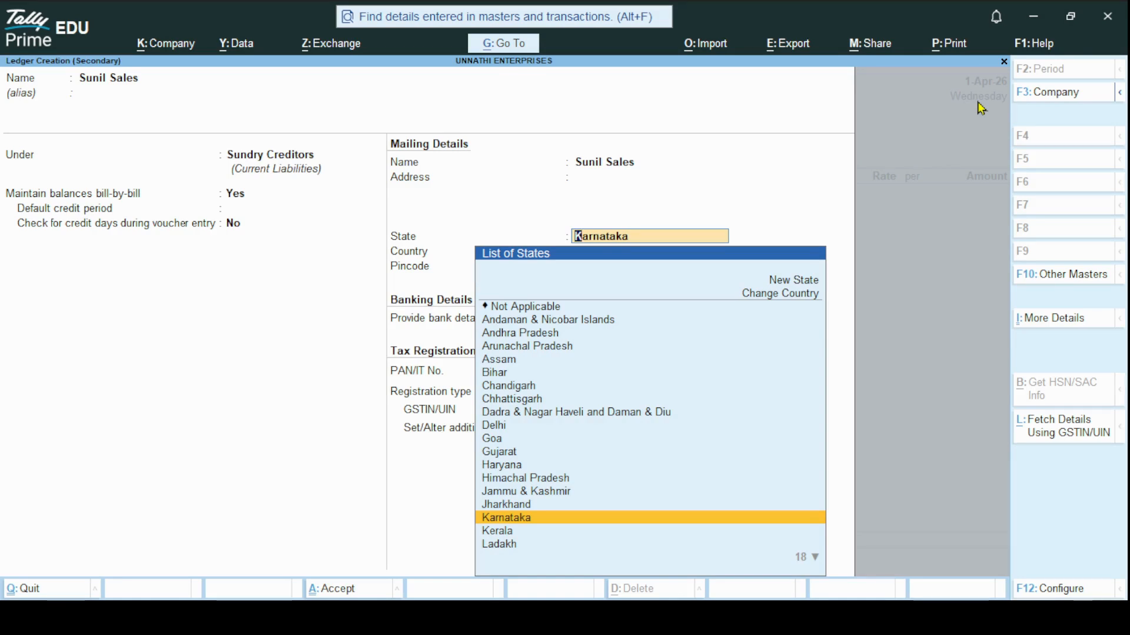
key(Return)
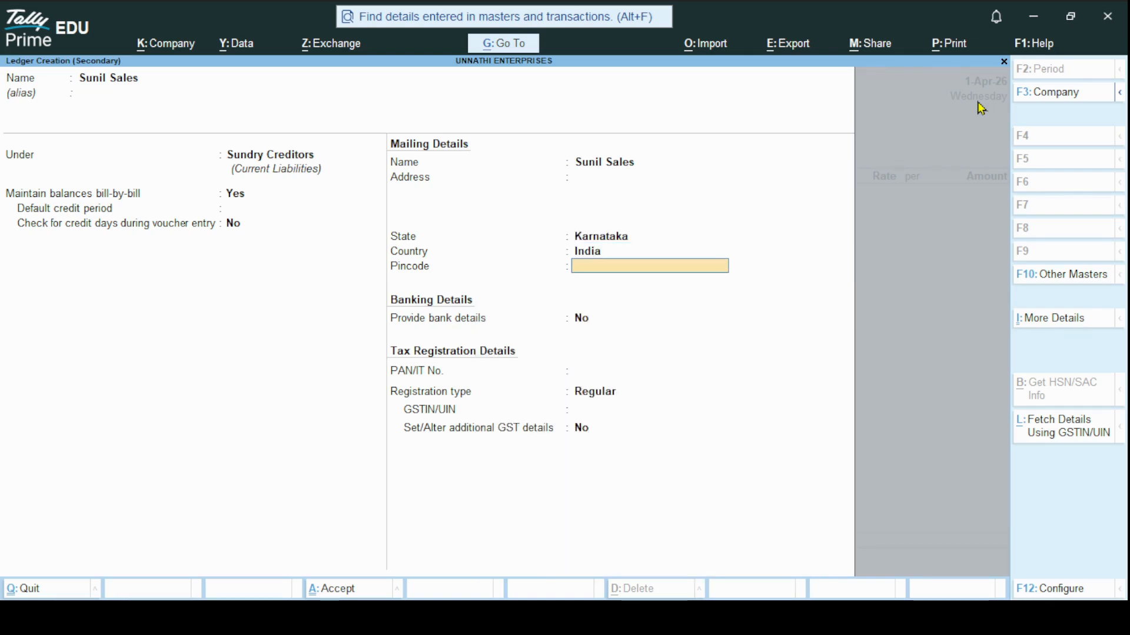
text(123654)
key(Return)
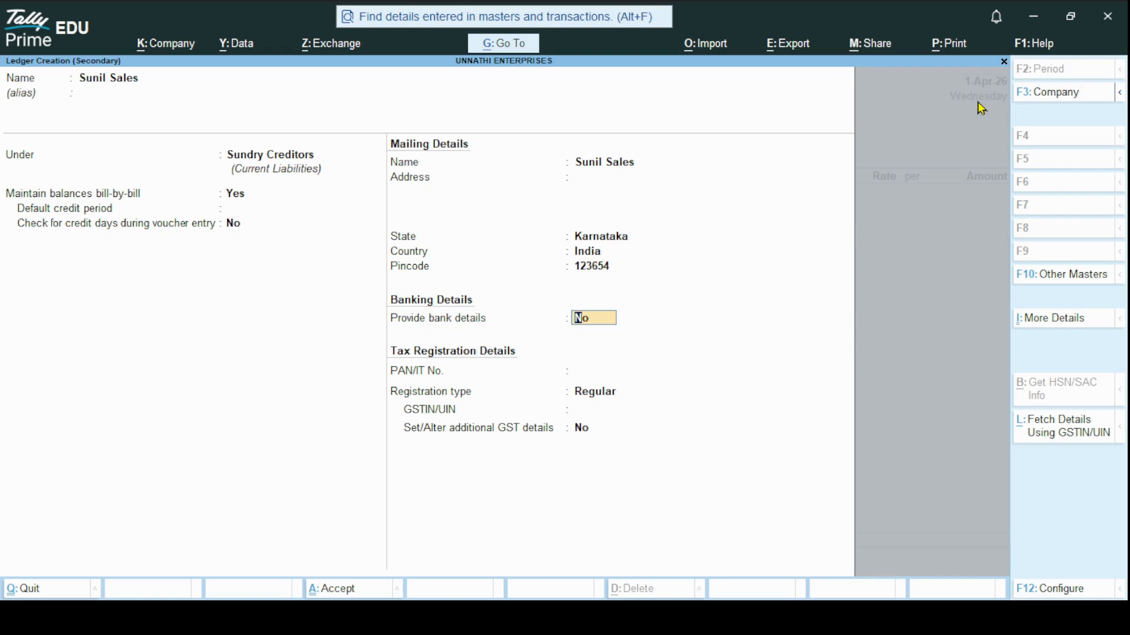
Skip bank details and PAN, keep registration type Regular, enter the party's GSTIN and save the ledger without additional GST details.
key(Return)
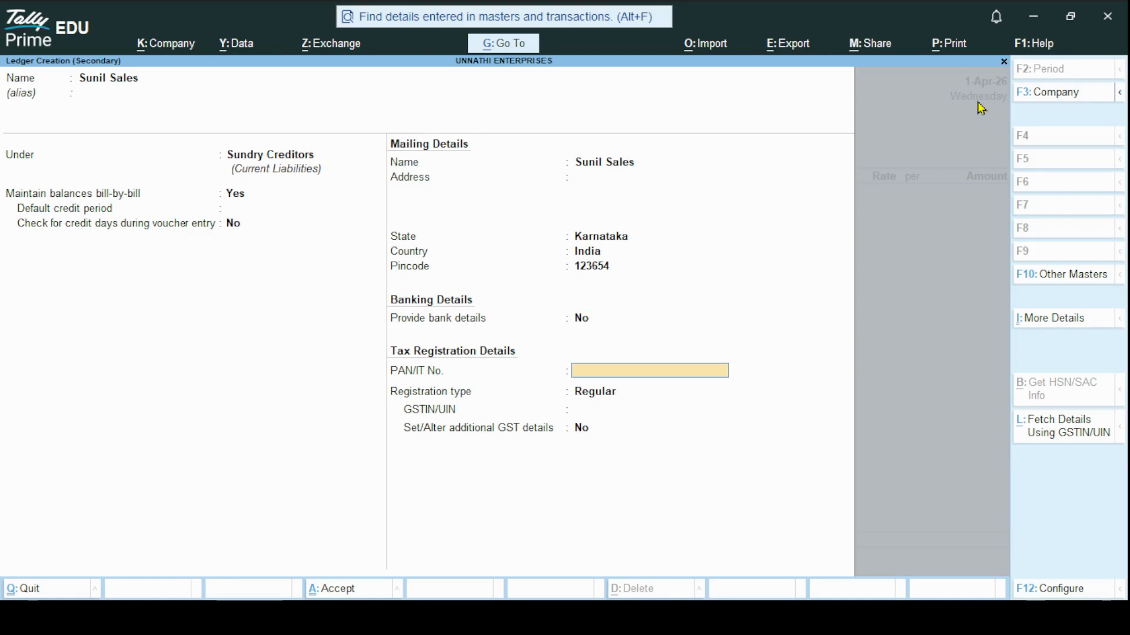
key(Return)
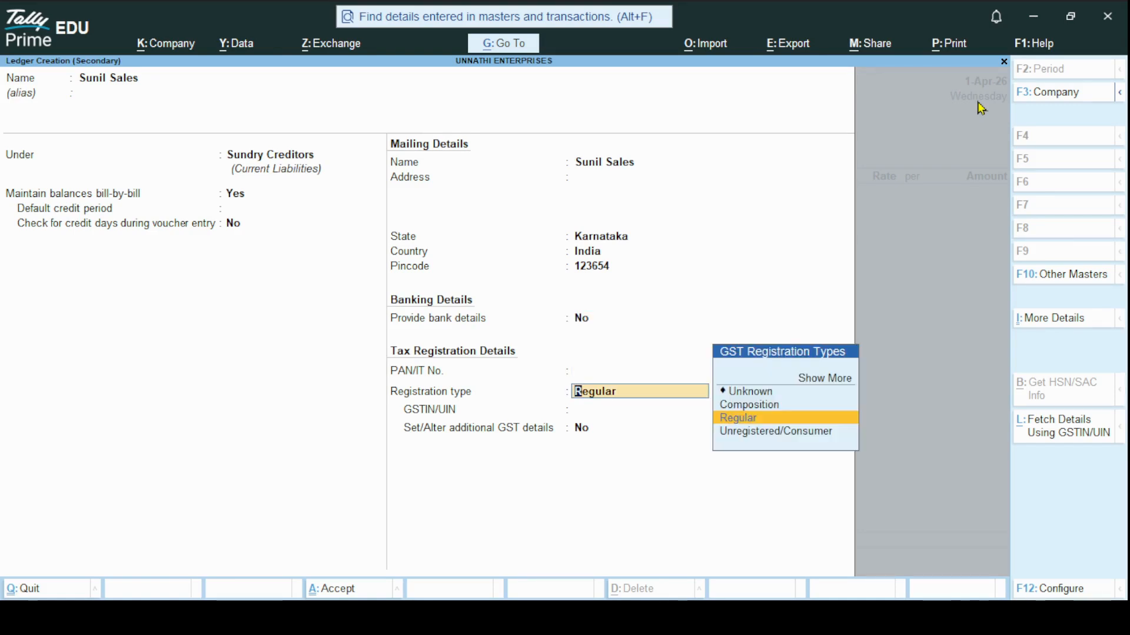
key(Return)
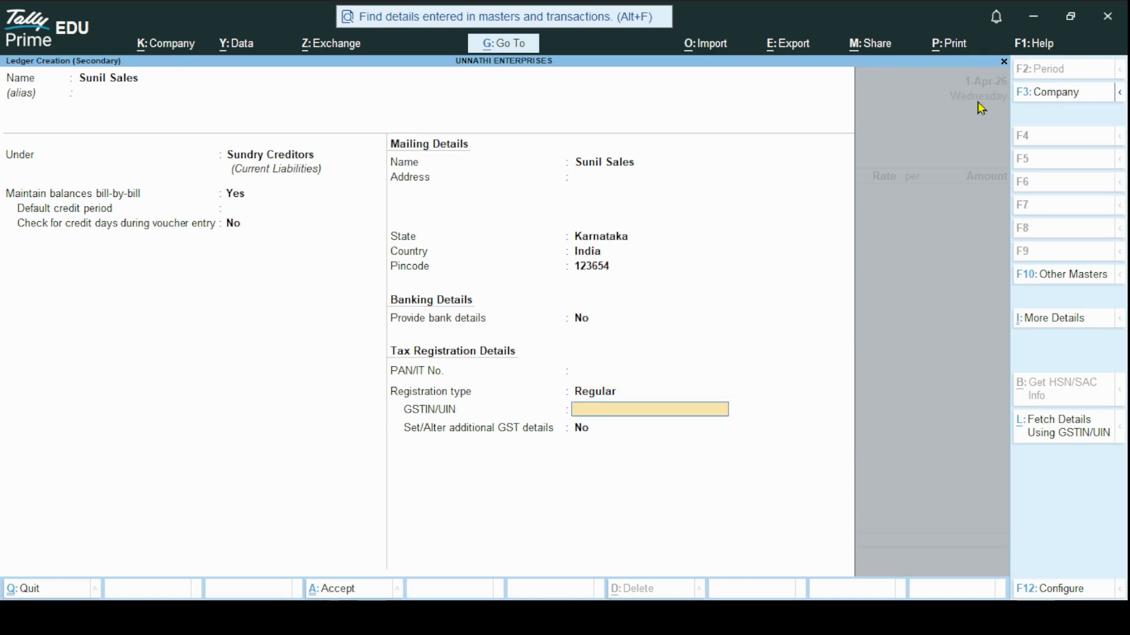
text(222222222222222)
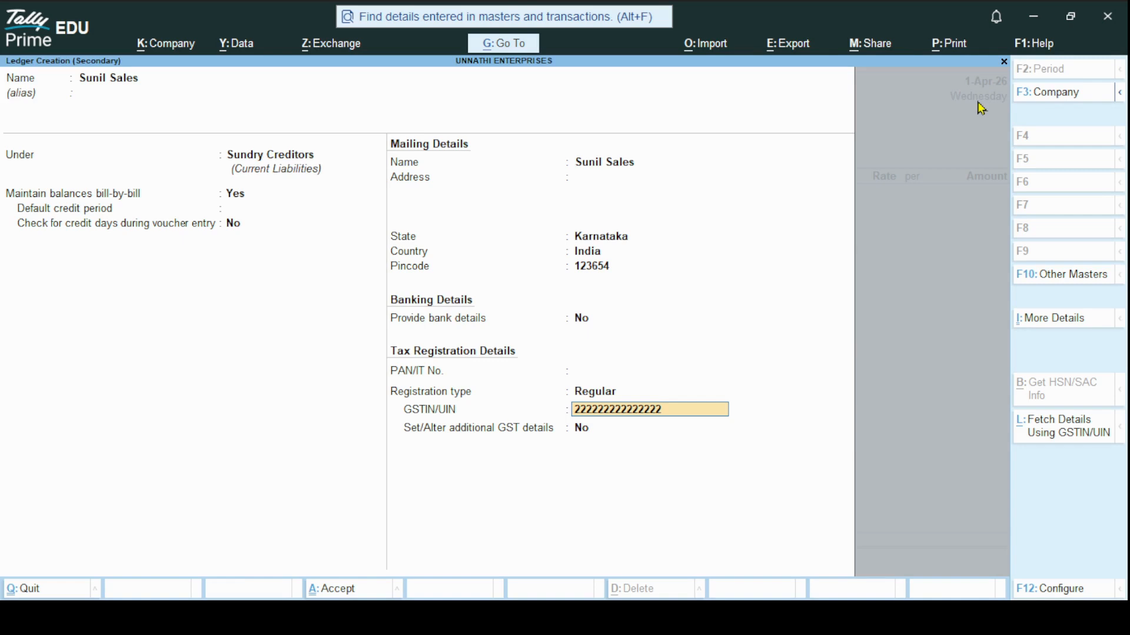
key(Return)
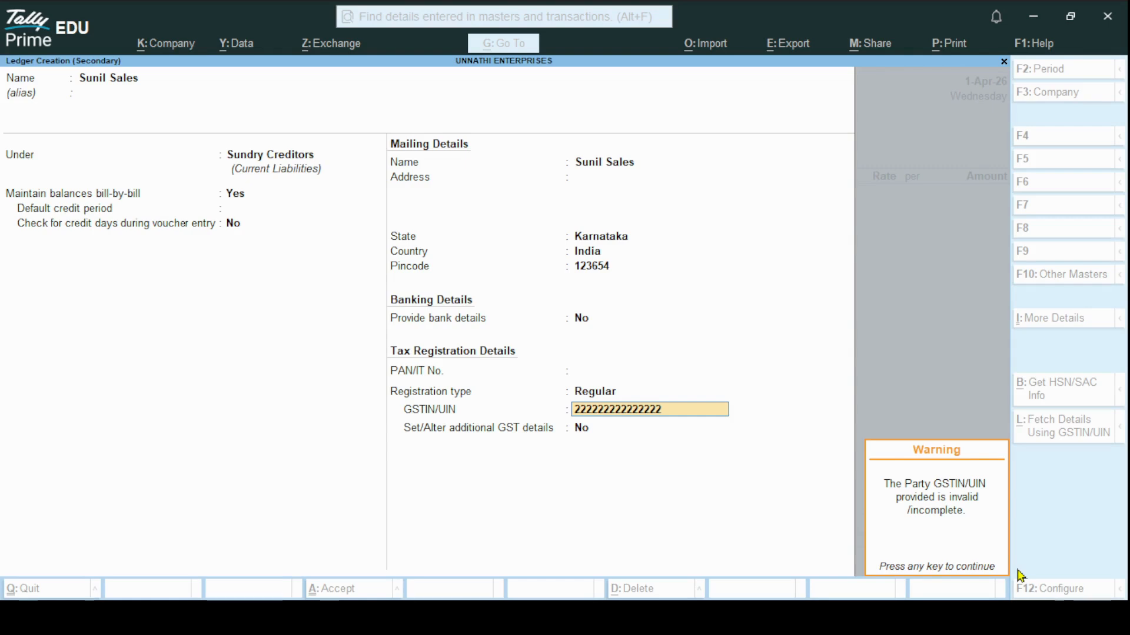
key(Return)
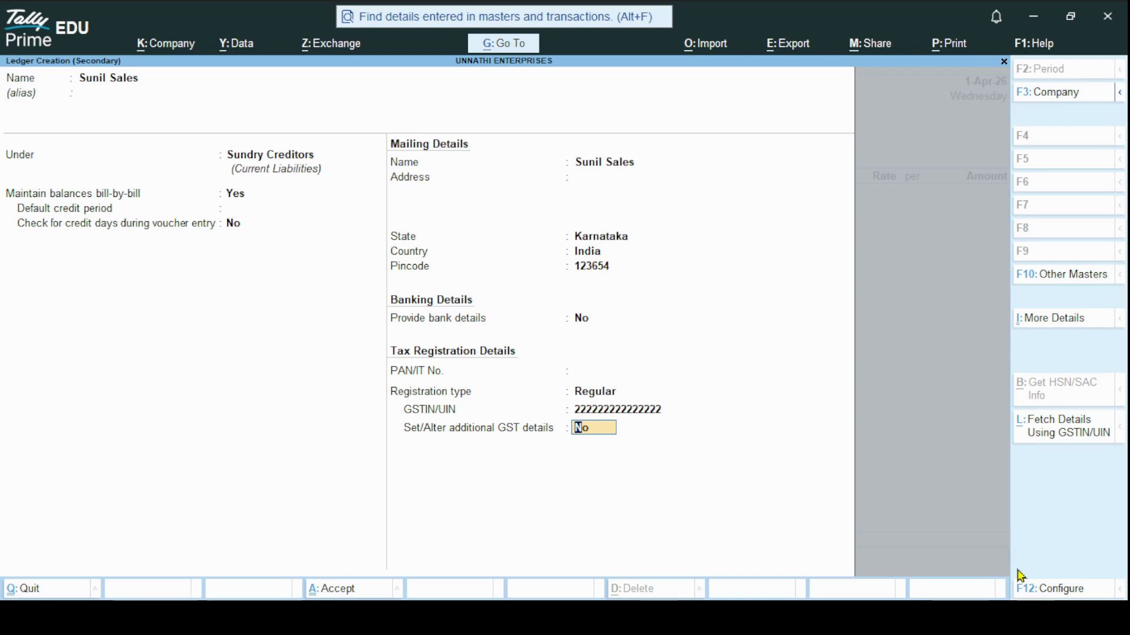
key(Return)
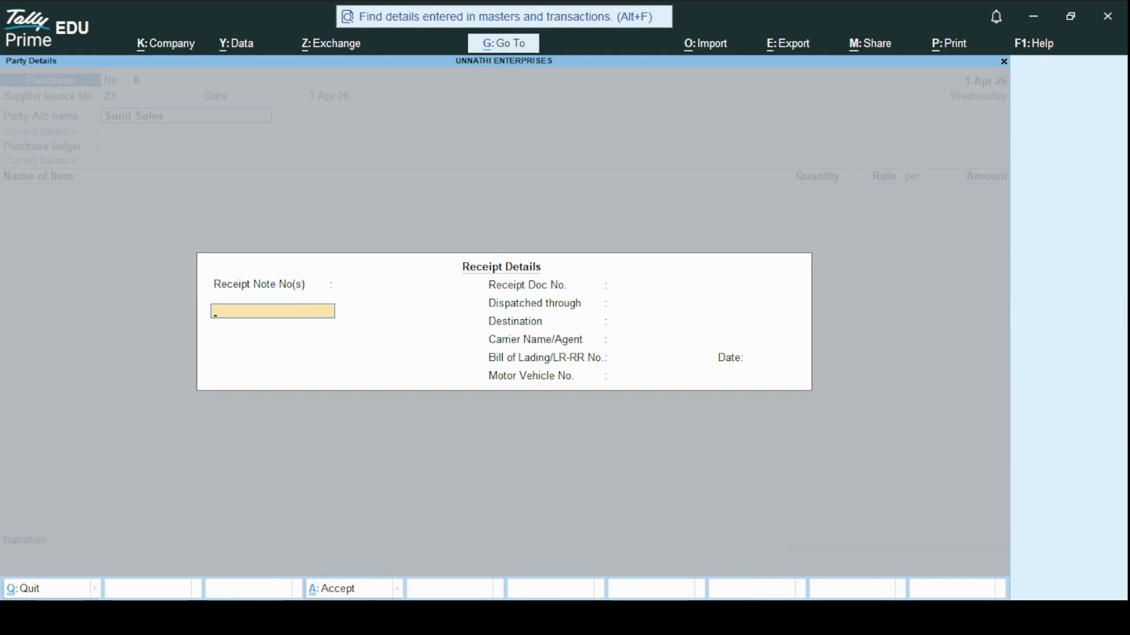
Leave all receipt details of the purchase voucher blank and accept them.
key(Return)
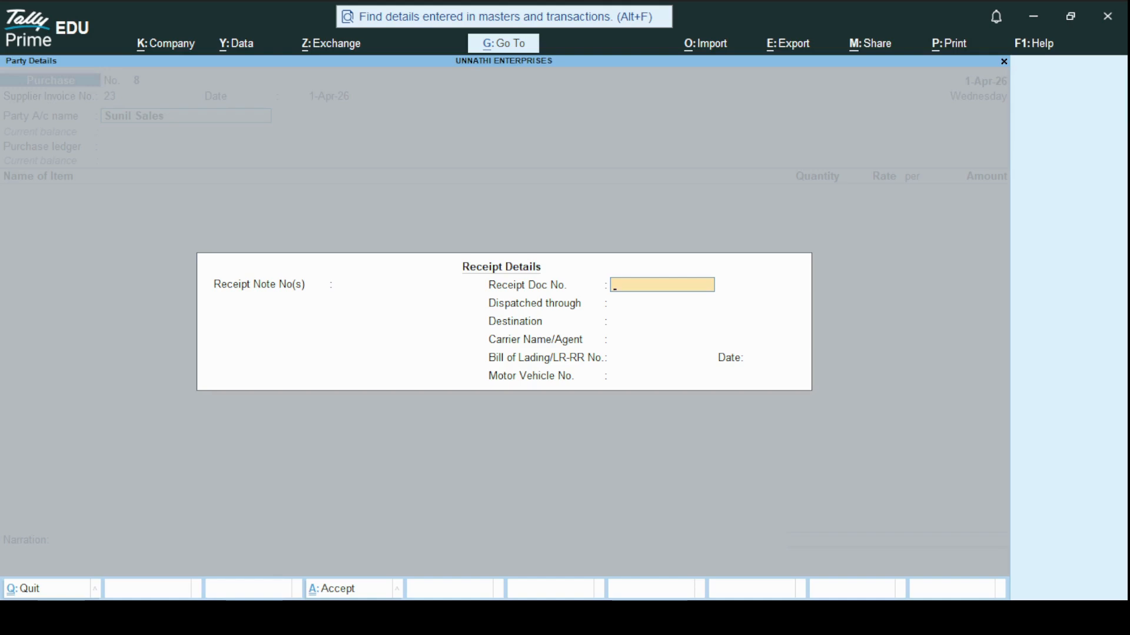
key(Return)
key(Return)
key(Return)
key(Return)
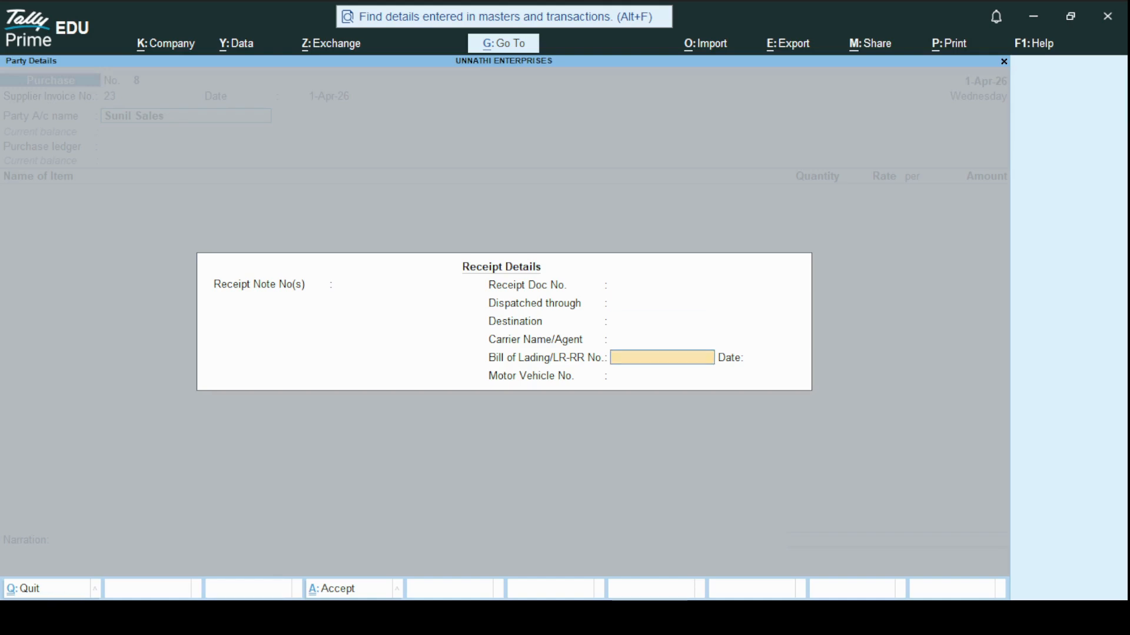
key(Return)
key(Return)
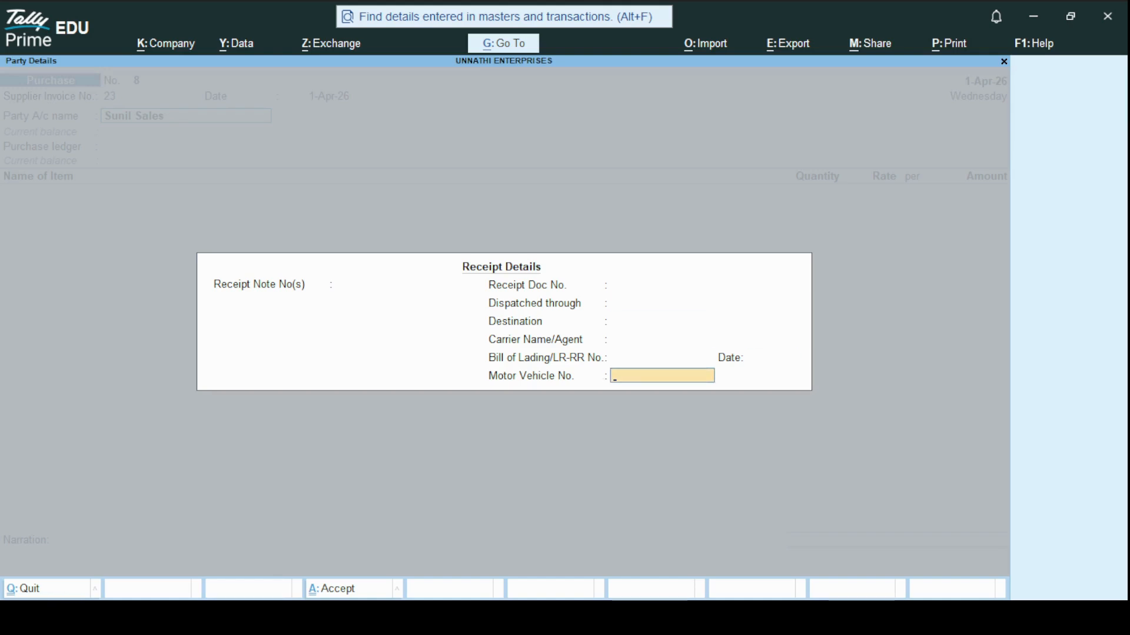
key(Return)
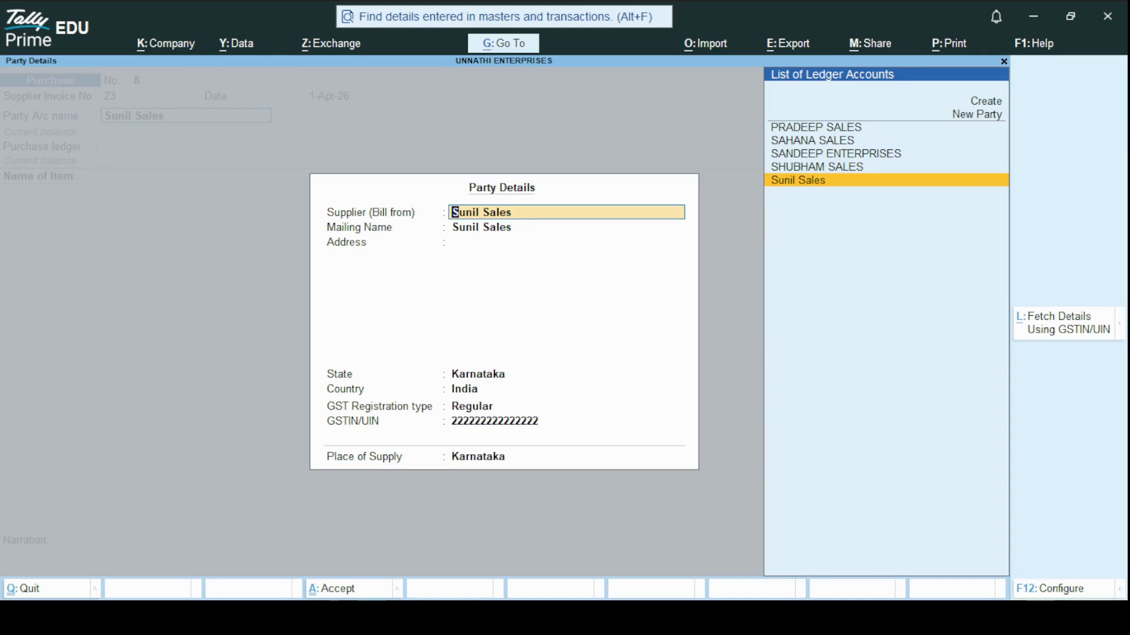
Enter the supplier's address in the party details and accept them with Karnataka as state and place of supply.
key(Return)
key(Return)
text(Add)
text(1)
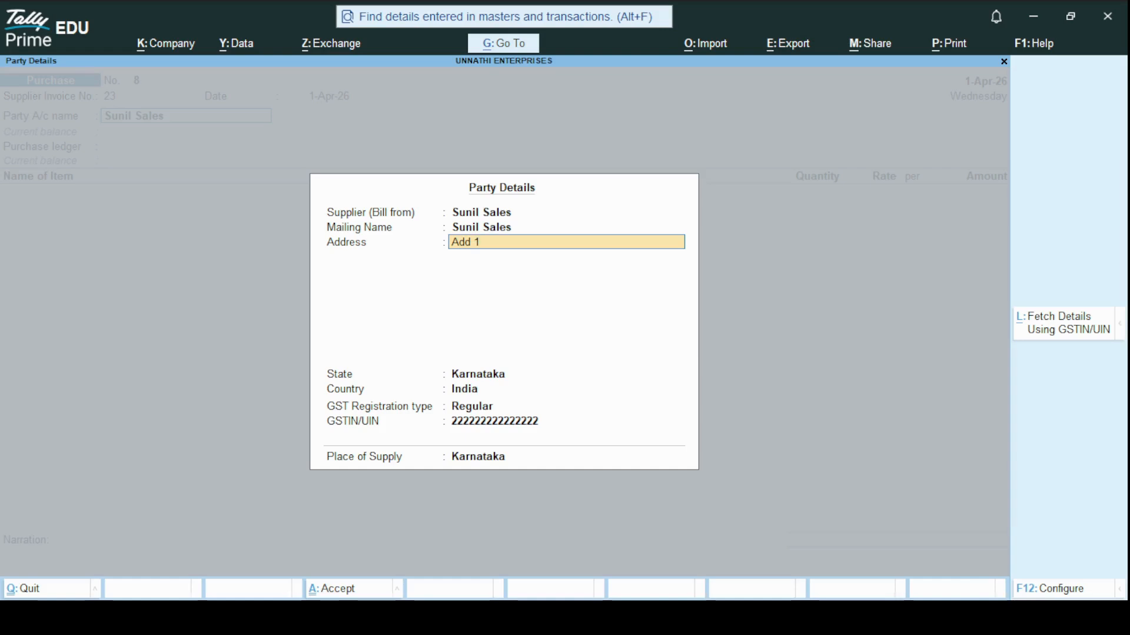
key(Return)
key(Return)
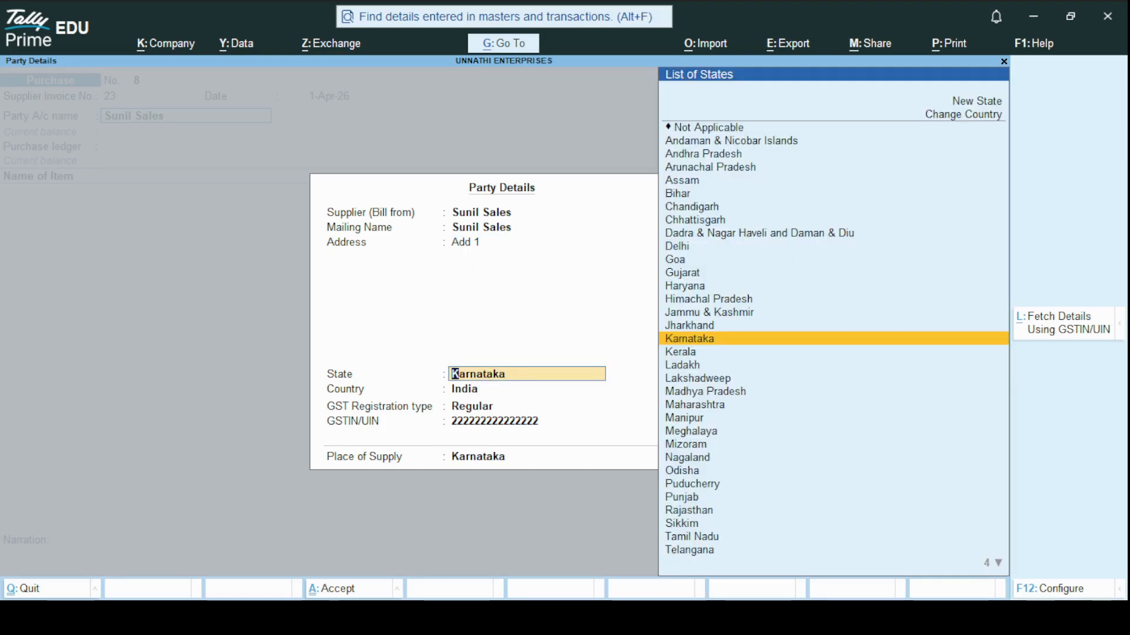
key(Return)
key(Return)
key(Return)
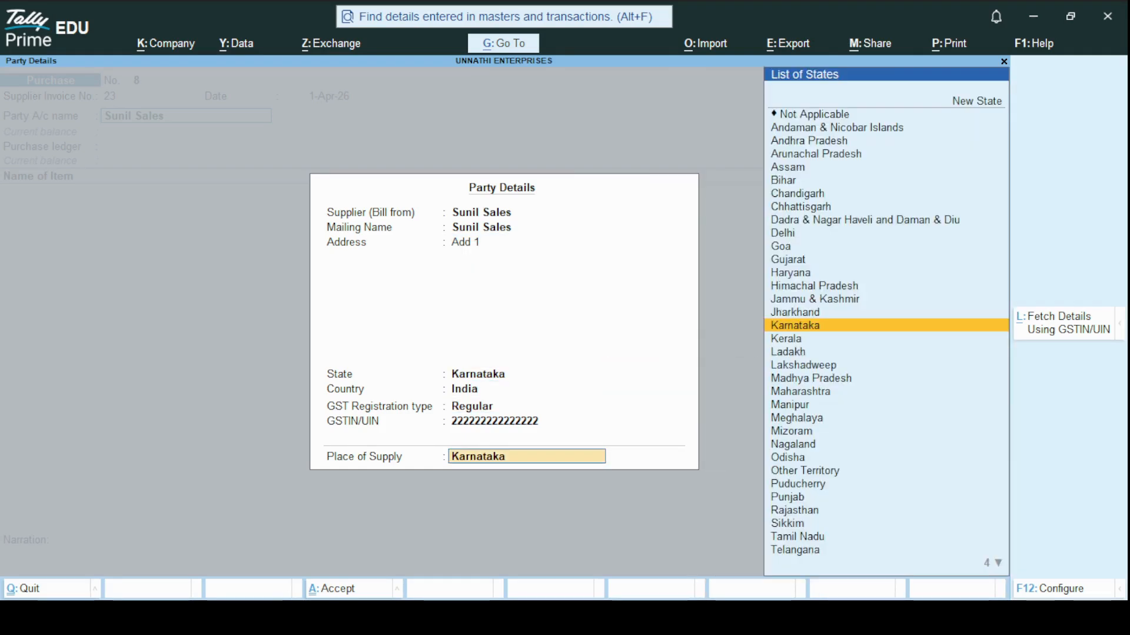
key(Return)
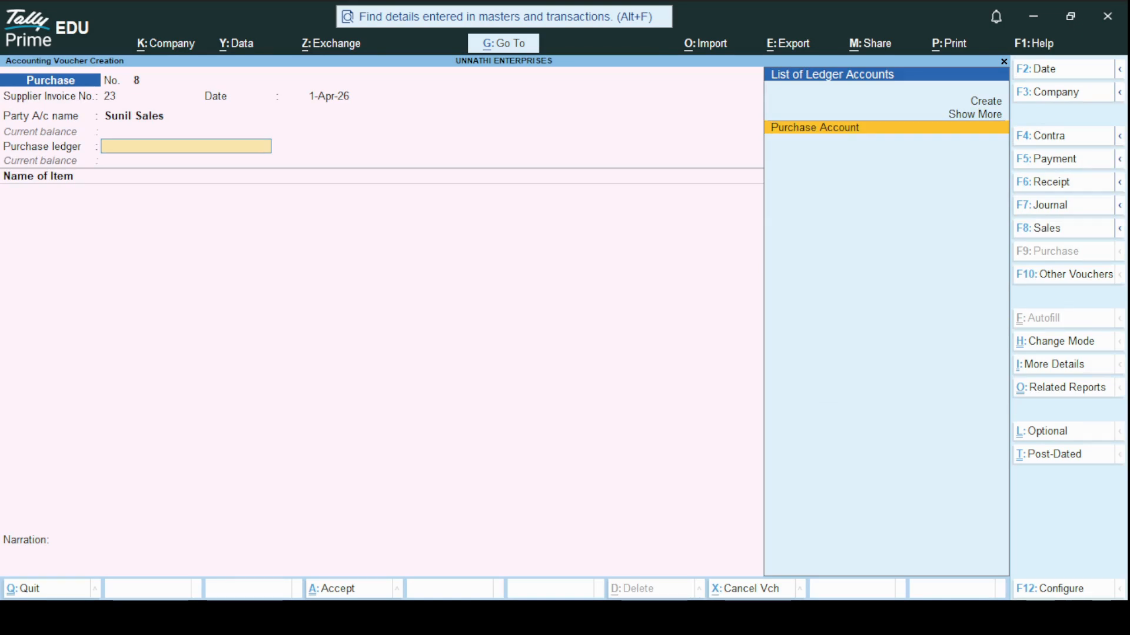
Select Purchase Account as the purchase ledger and add stock item APPLE LAPTOP with a quantity of 2.
key(Return)
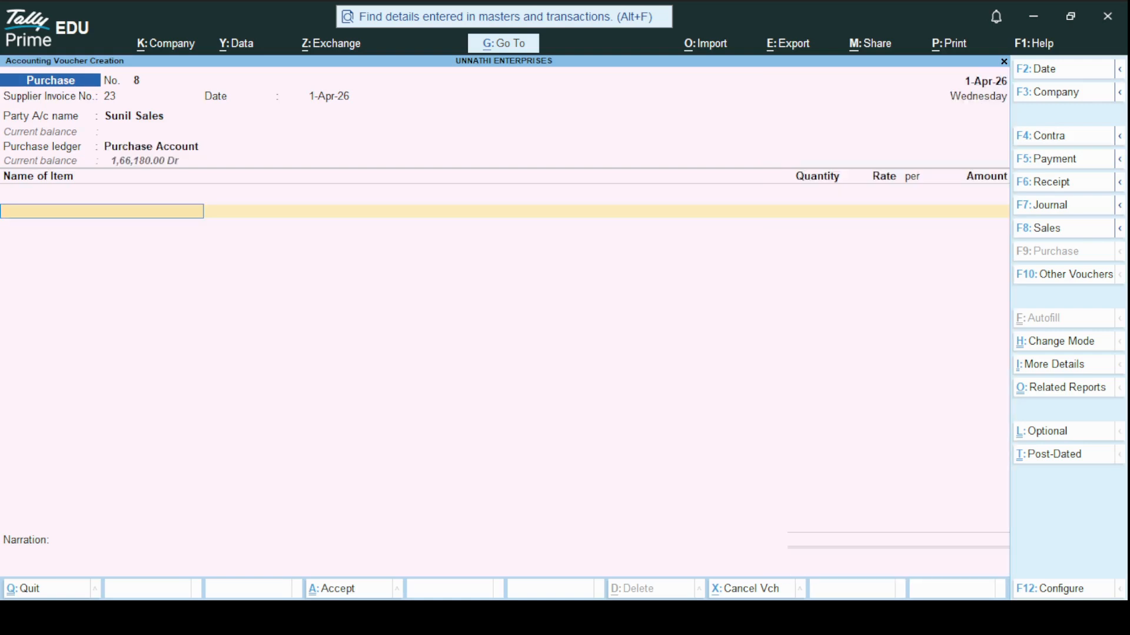
key(space)
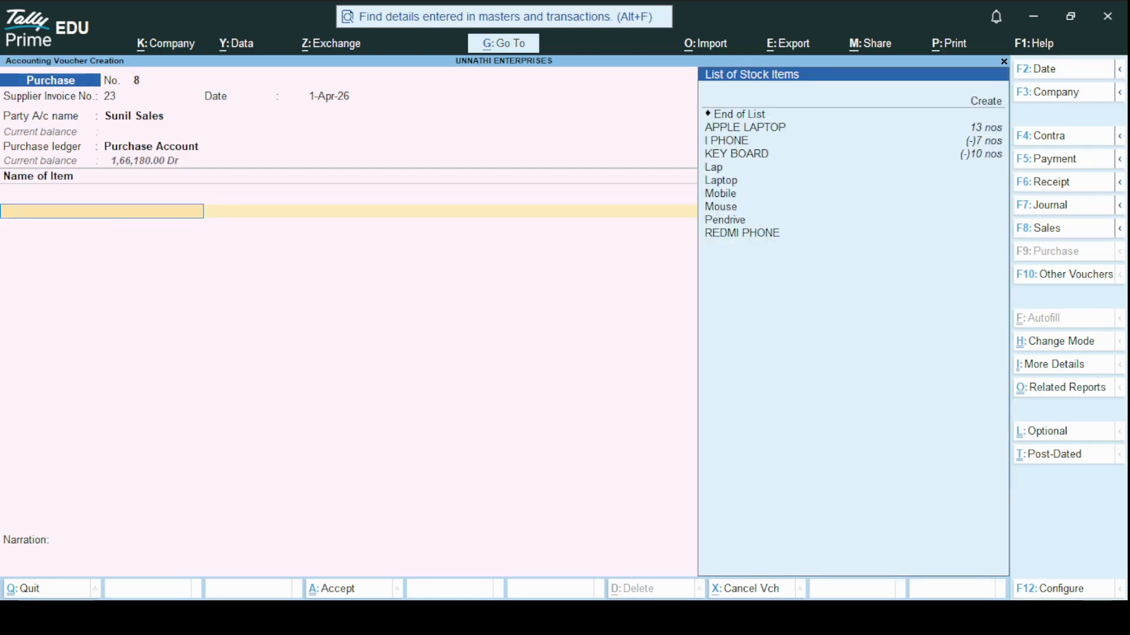
key(Down)
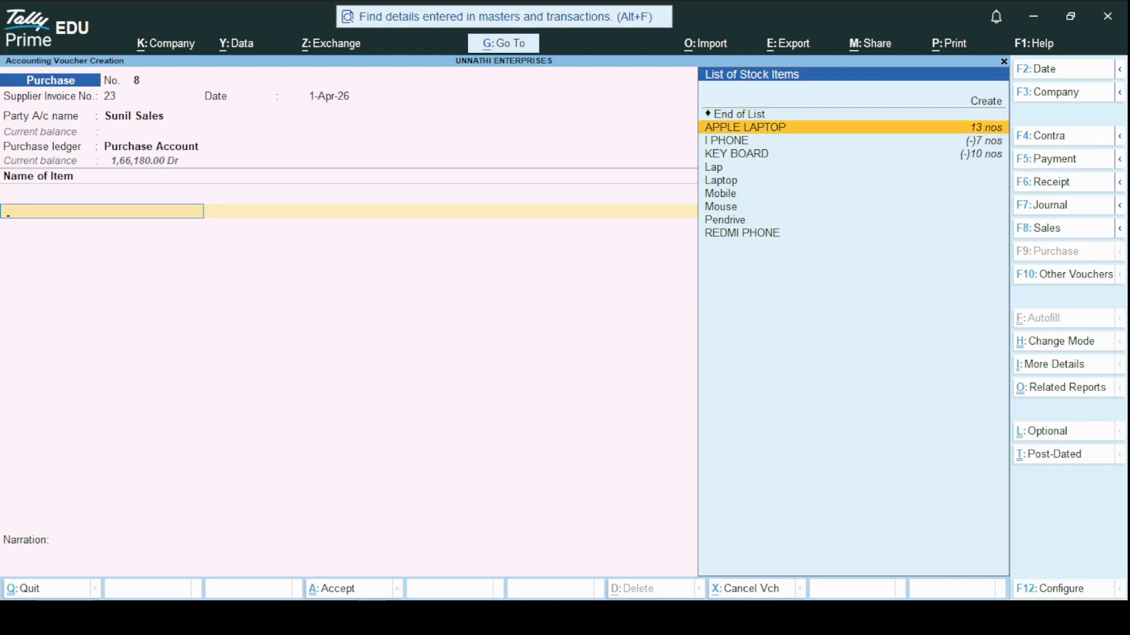
key(Return)
text(2)
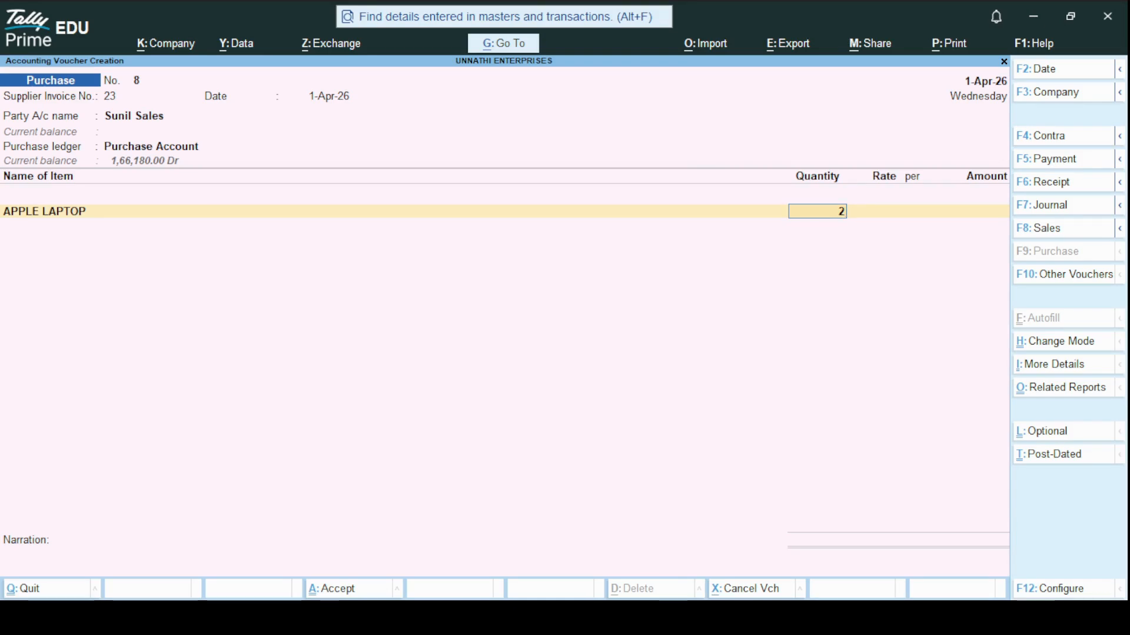
key(Return)
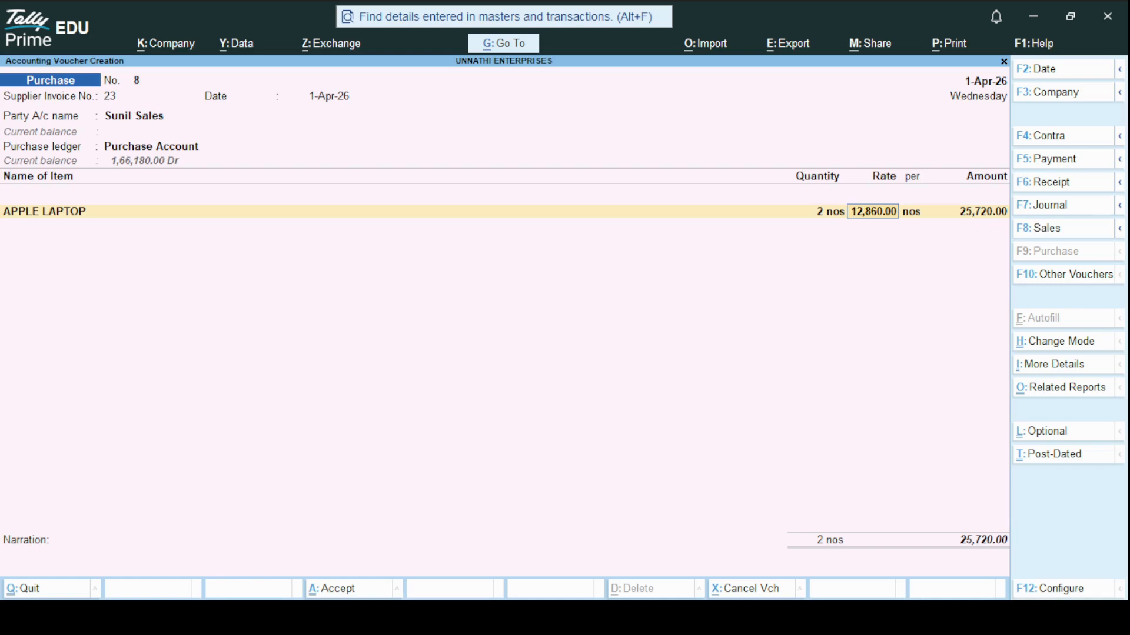
Accept the rate of 12,860.00 per nos for APPLE LAPTOP and keep its GST and HSN/SAC details as per Masters/Company.
key(Return)
key(Return)
key(Return)
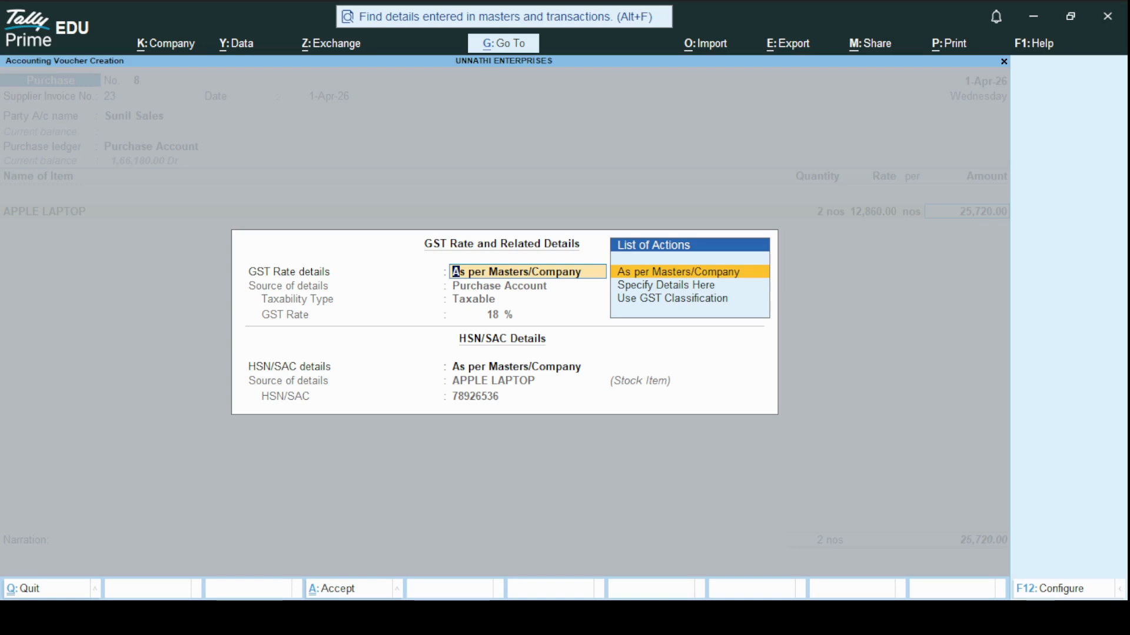
key(Return)
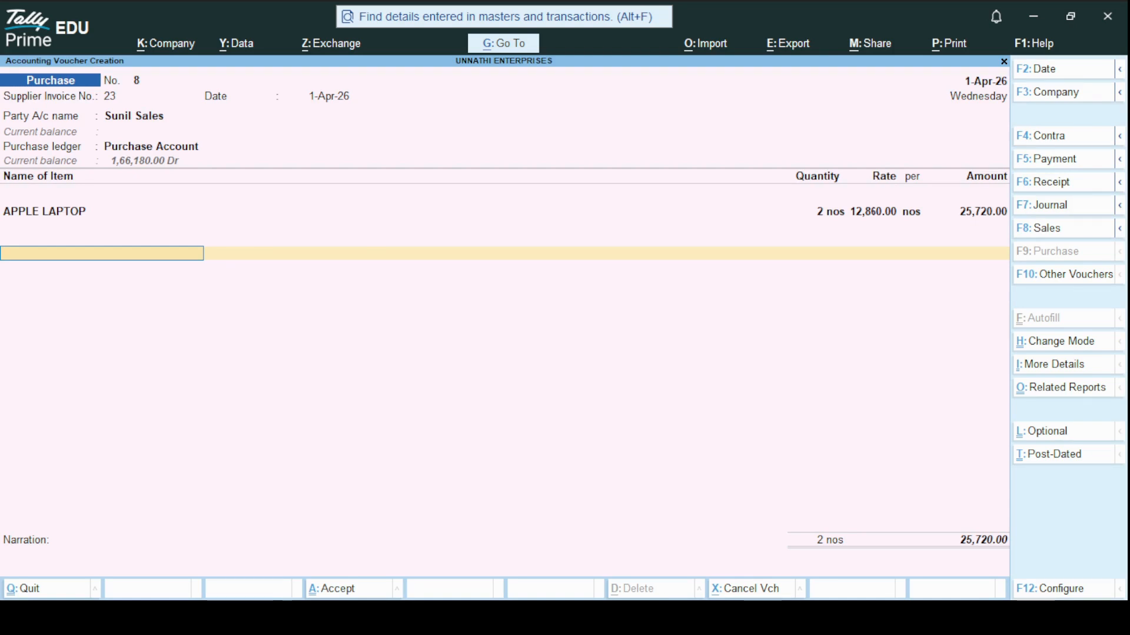
Add the CGST and SGST tax ledgers below the stock item with their calculated amounts.
text(Cgs)
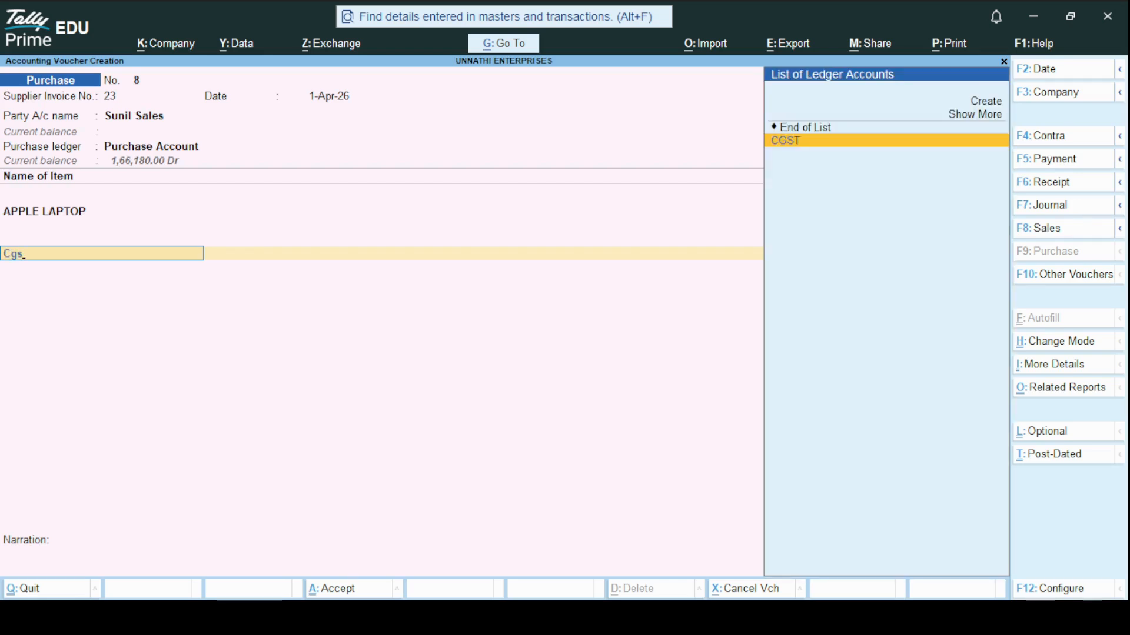
key(Return)
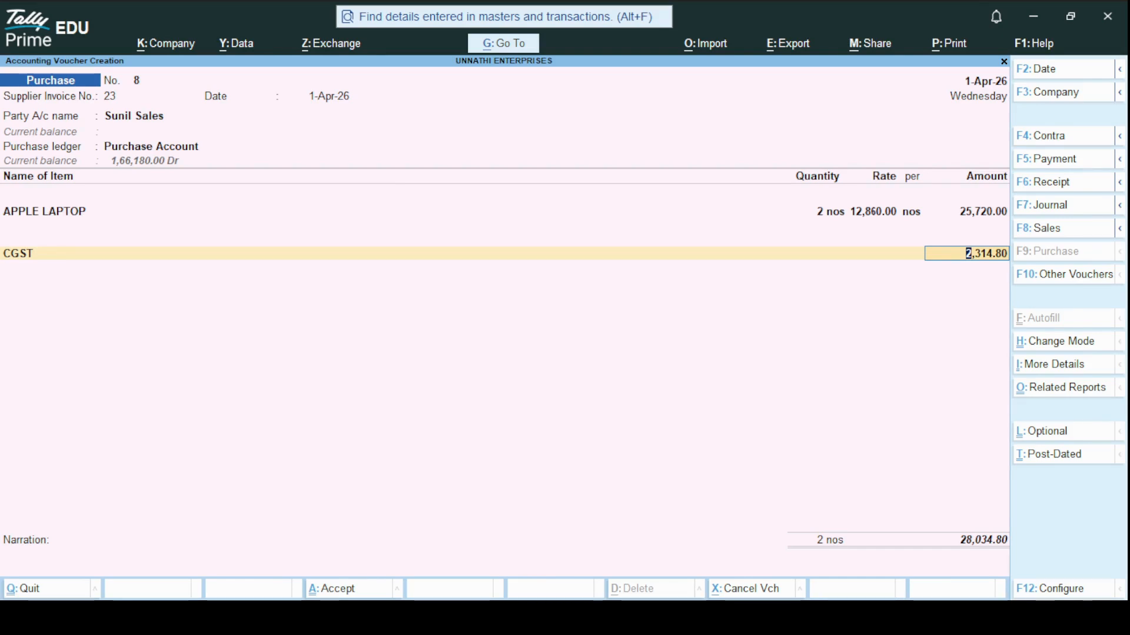
key(Return)
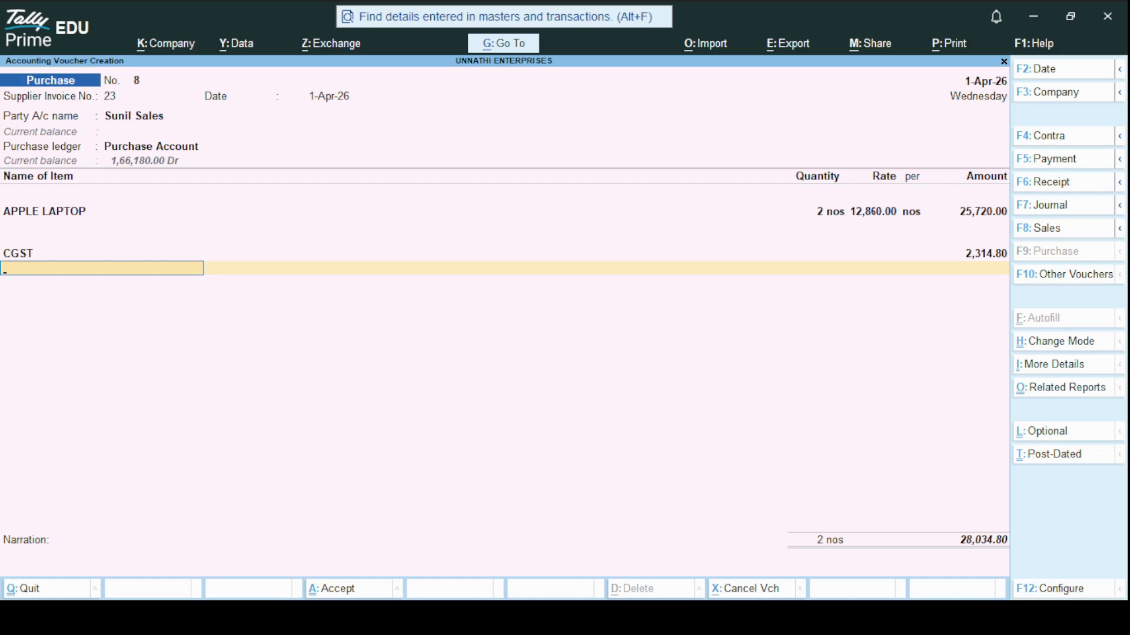
text(S)
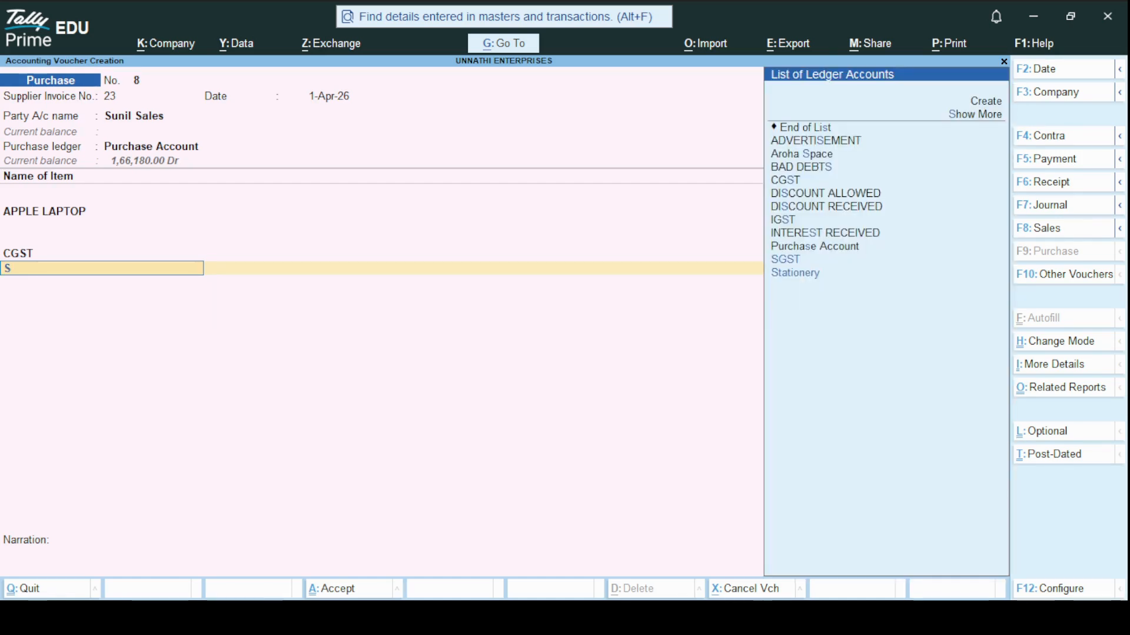
text(g)
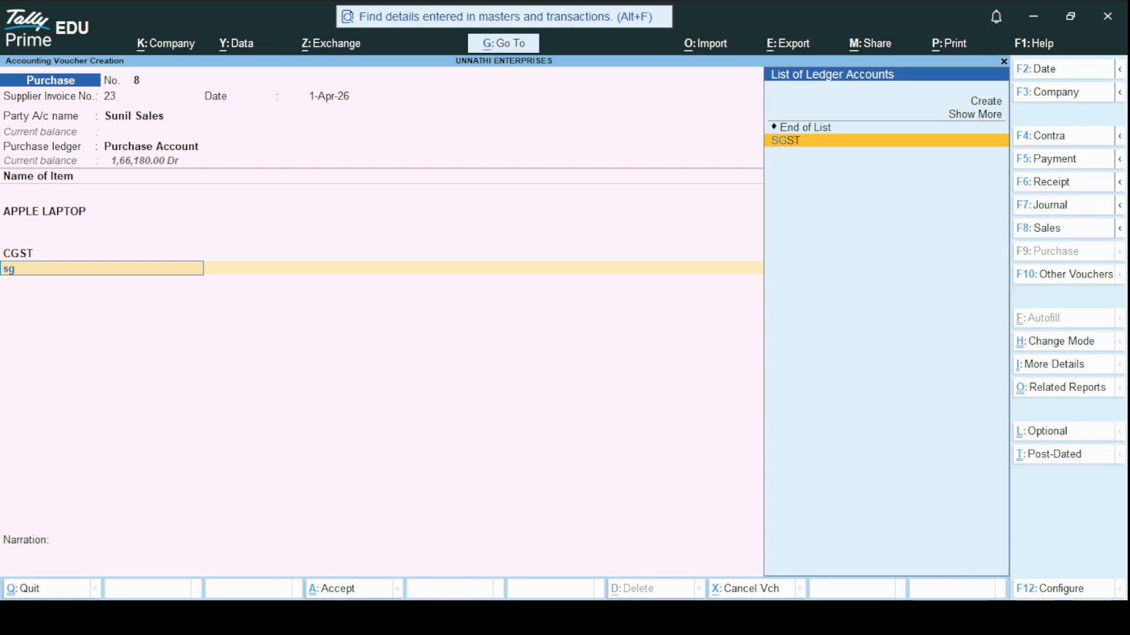
click(818, 146)
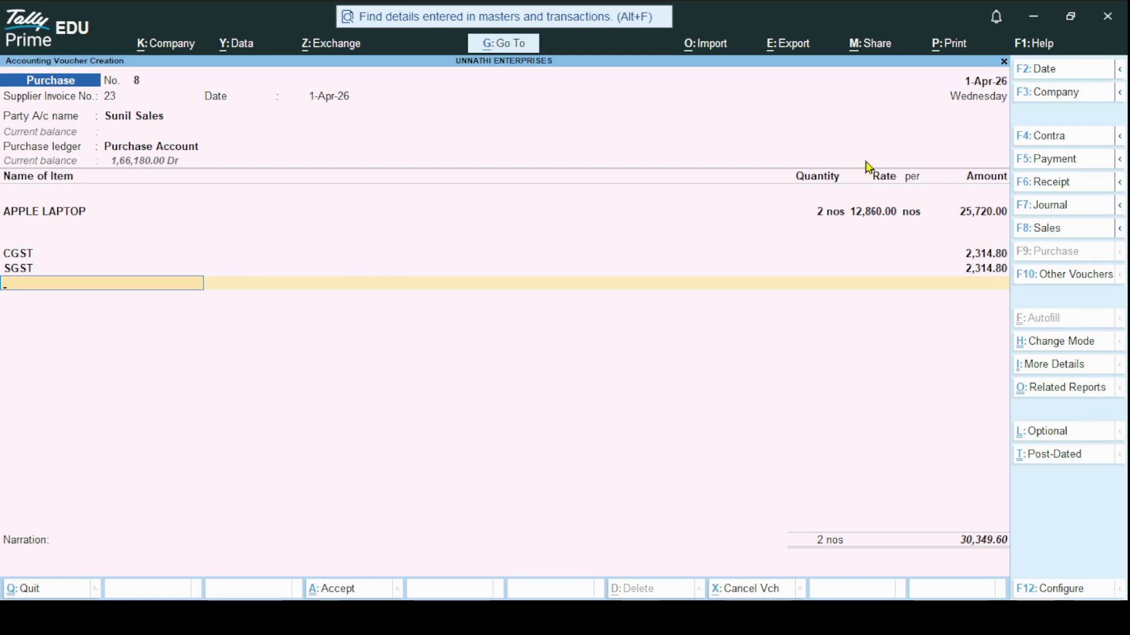
Add the ROUNDING OFF ledger with its calculated amount and accept the voucher total.
text(Rou)
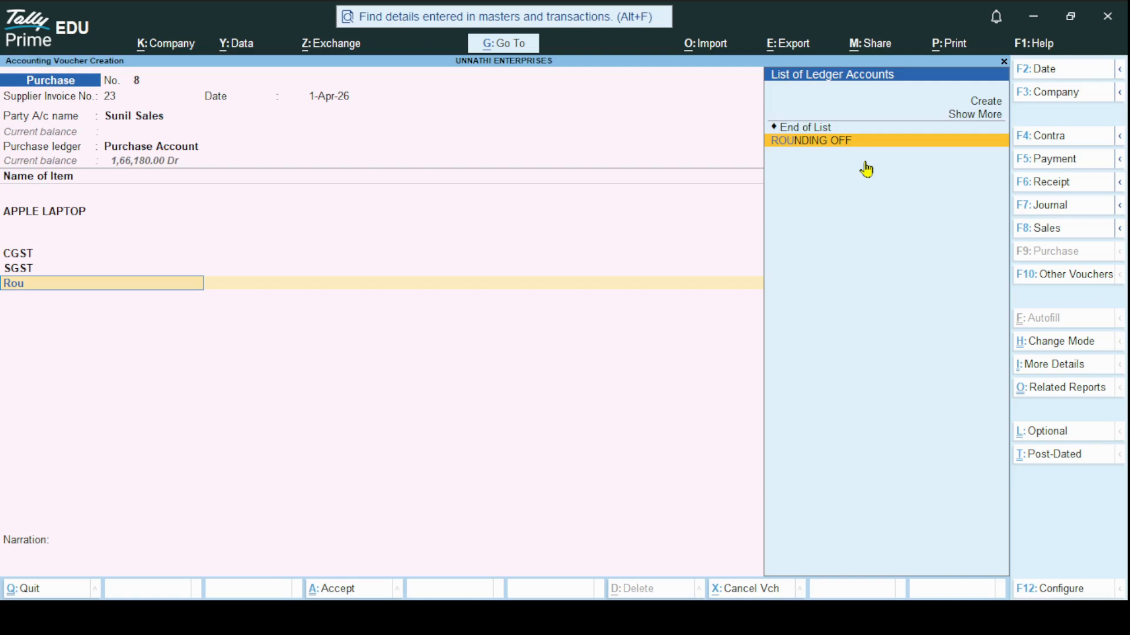
key(Return)
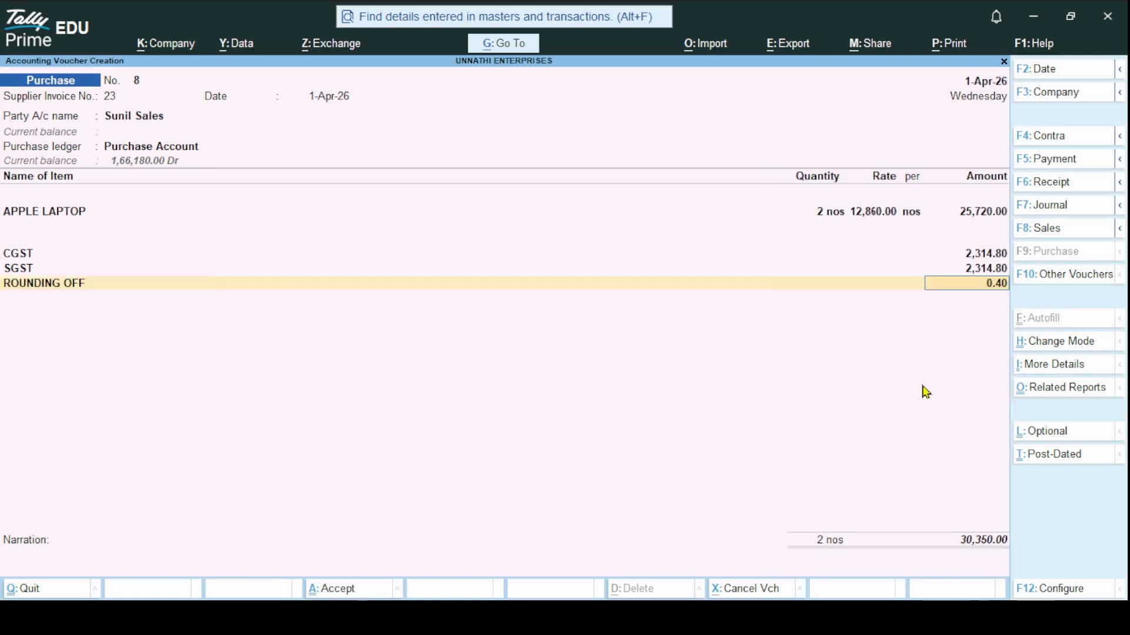
key(Return)
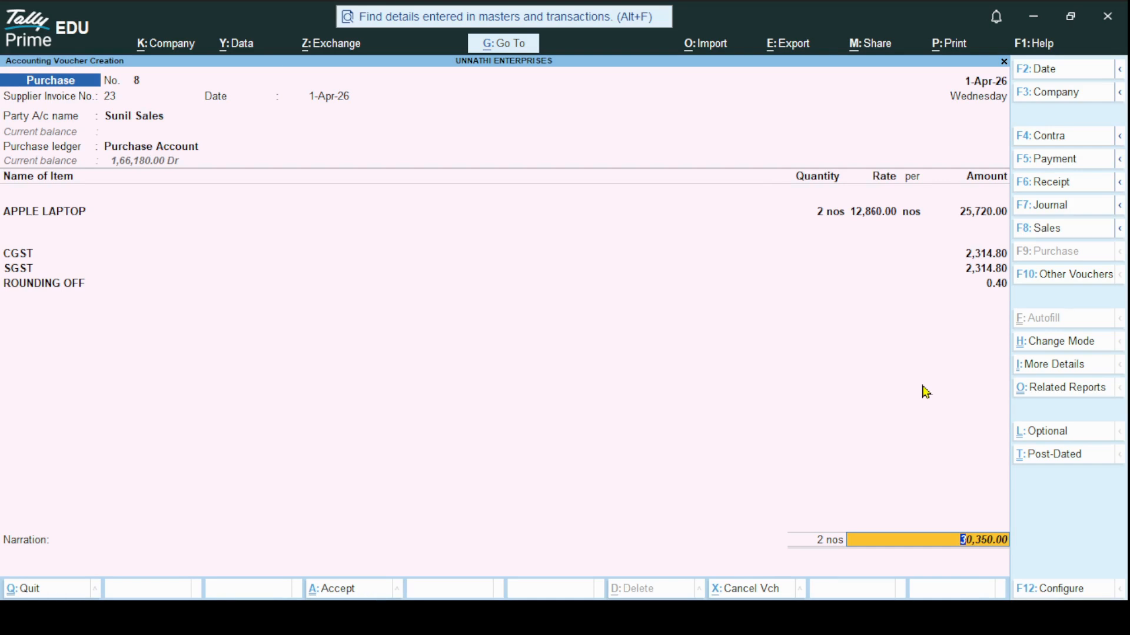
key(Return)
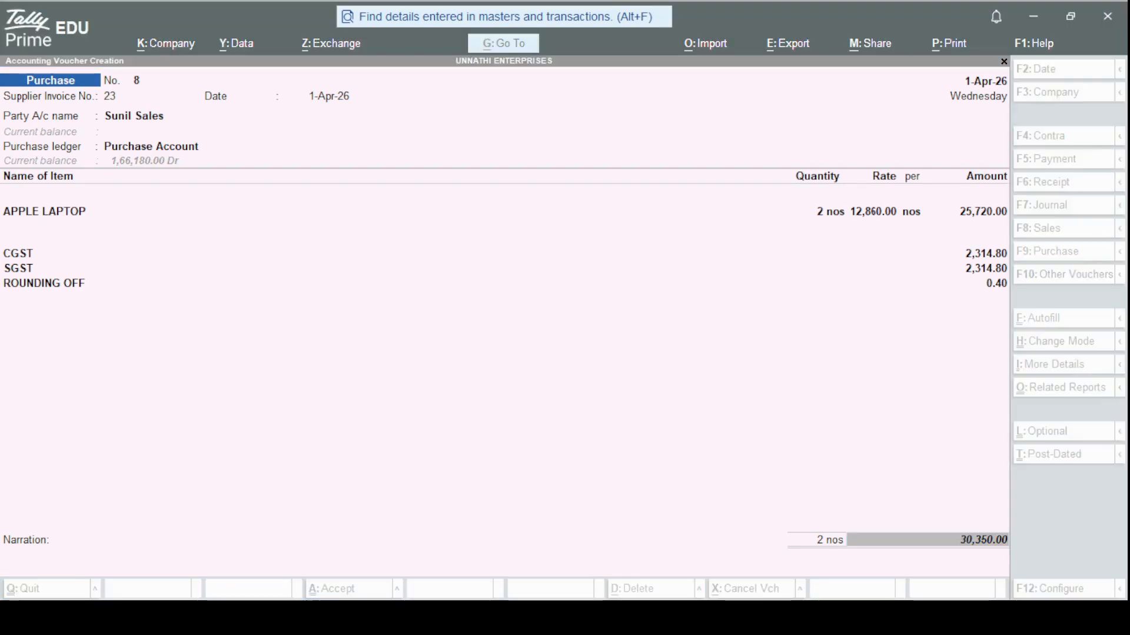
key(alt+Tab)
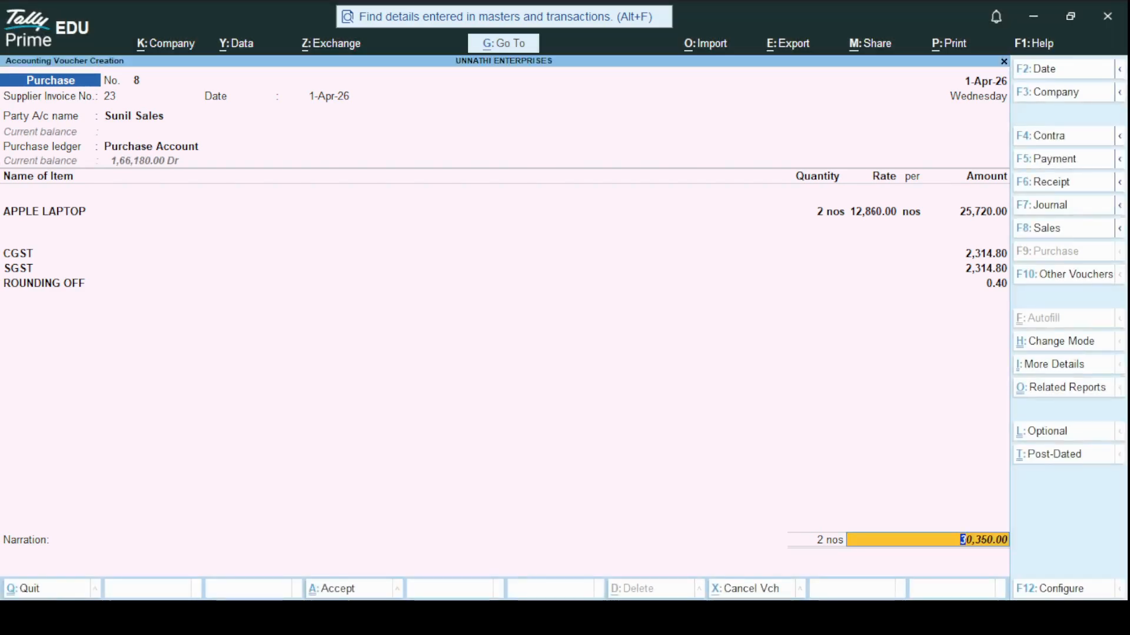
key(Return)
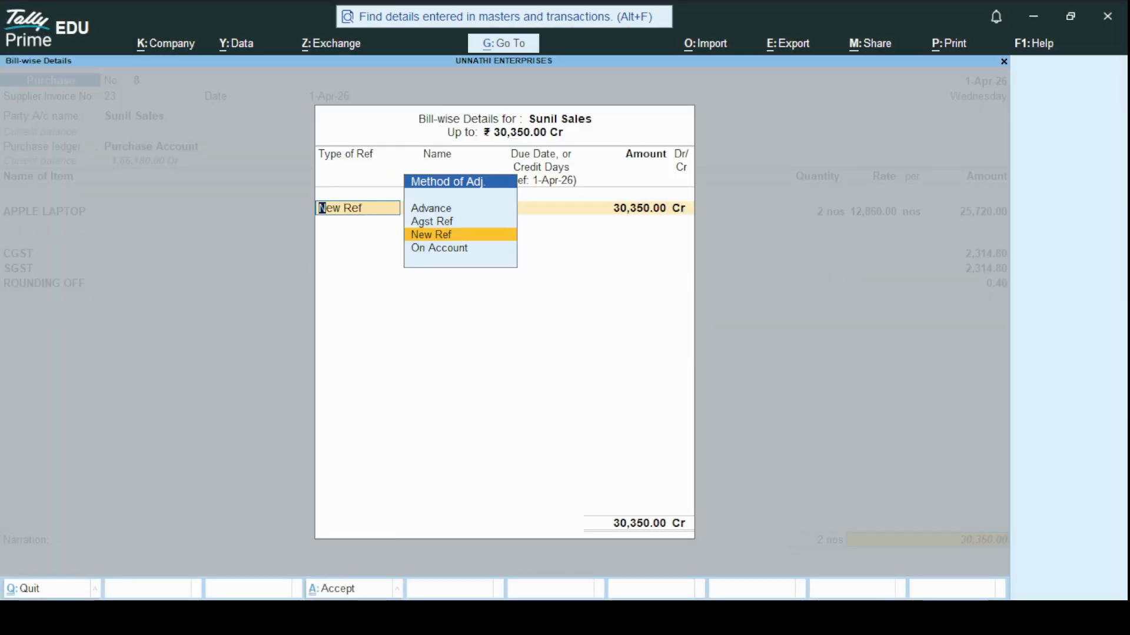
Record the supplier's bill as a New Ref named 23 in the bill-wise details.
key(Up)
key(Up)
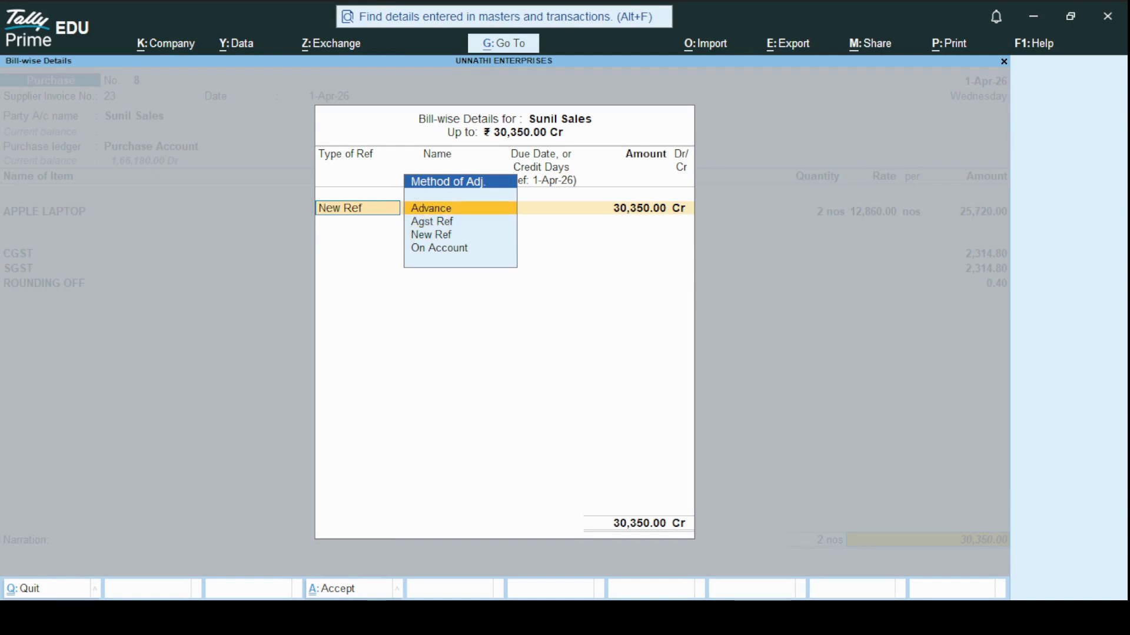
key(Down)
key(Down)
key(Down)
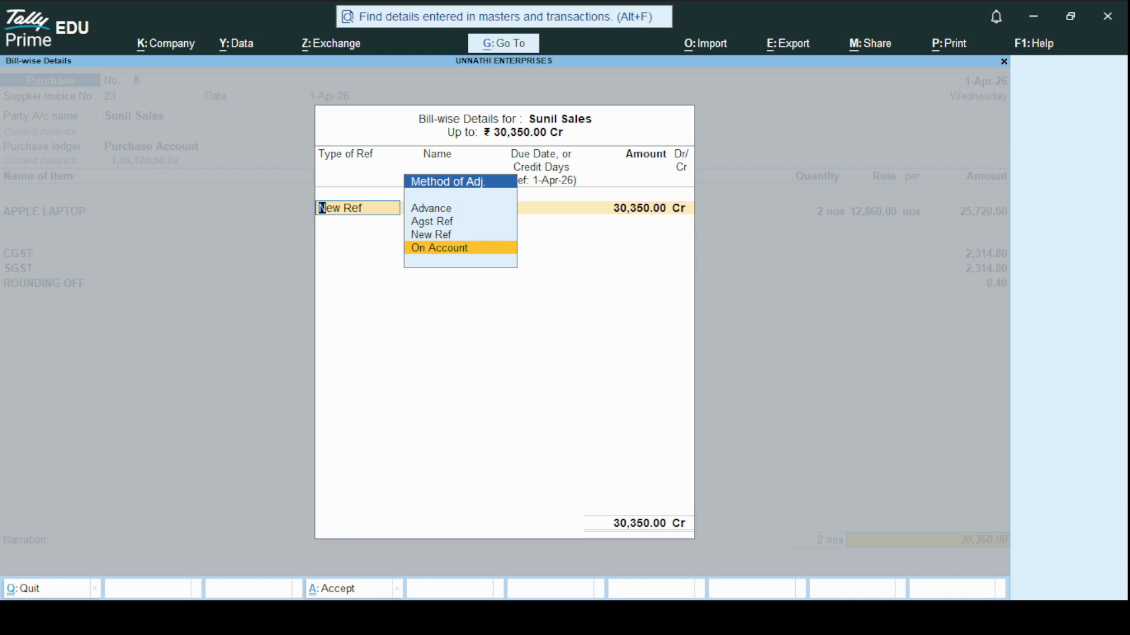
key(Up)
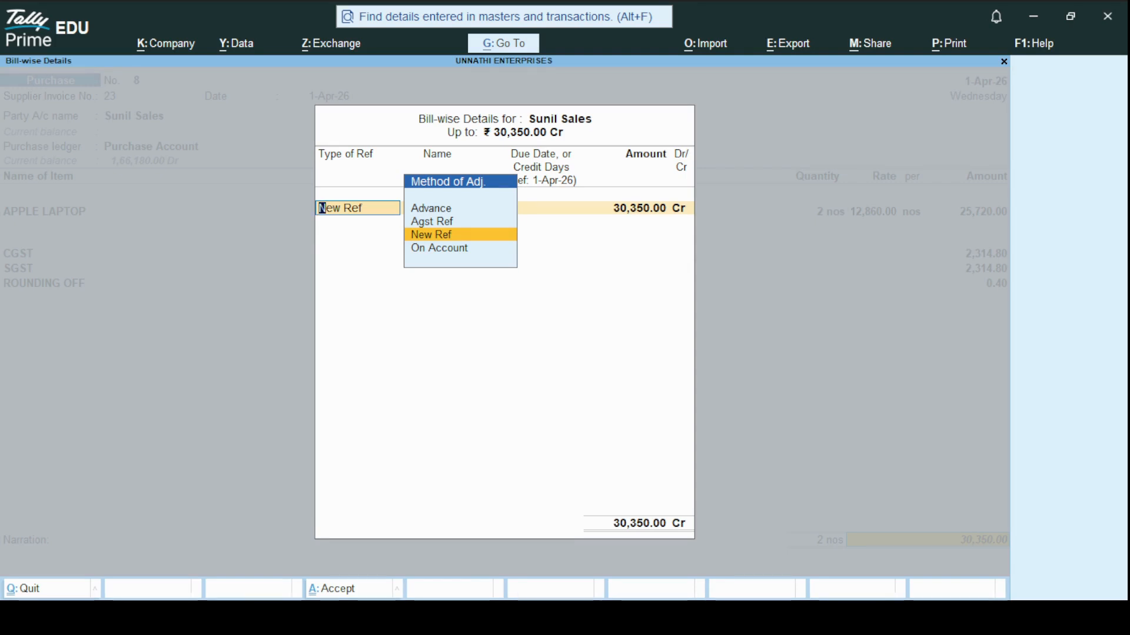
key(Return)
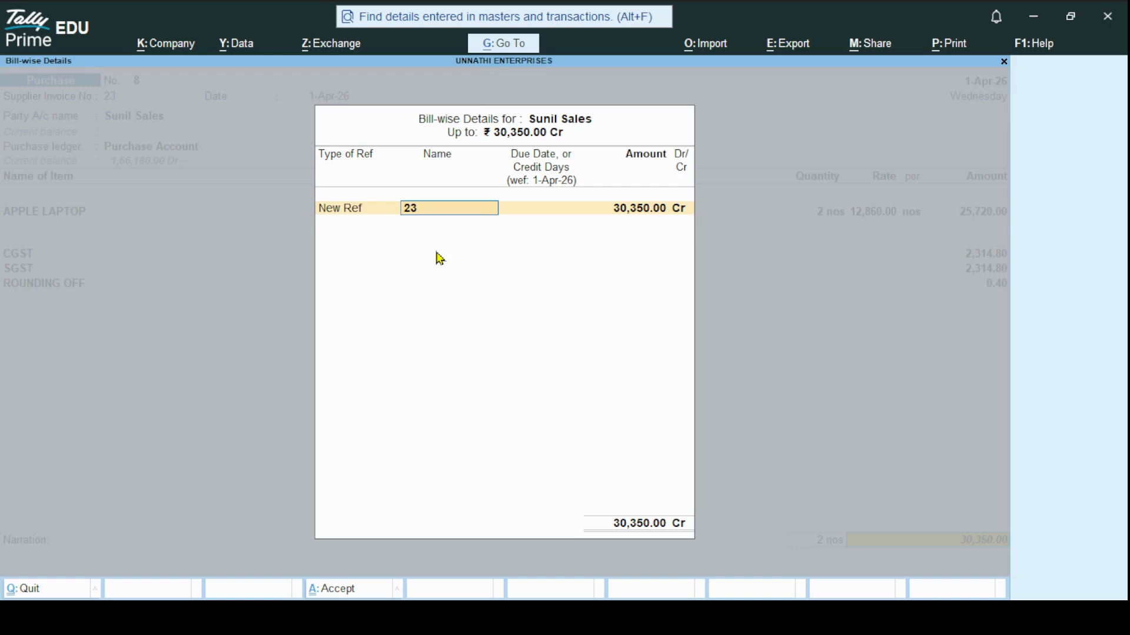
key(Return)
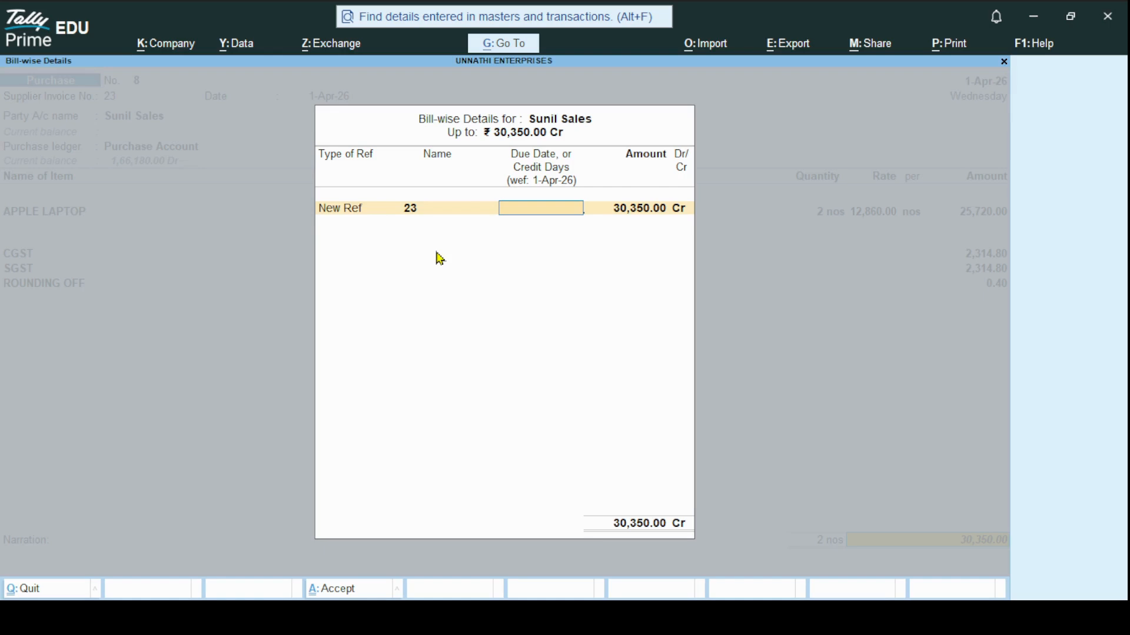
Set the bill's credit period to 30 days for the full amount and save the purchase voucher without a narration.
text(30)
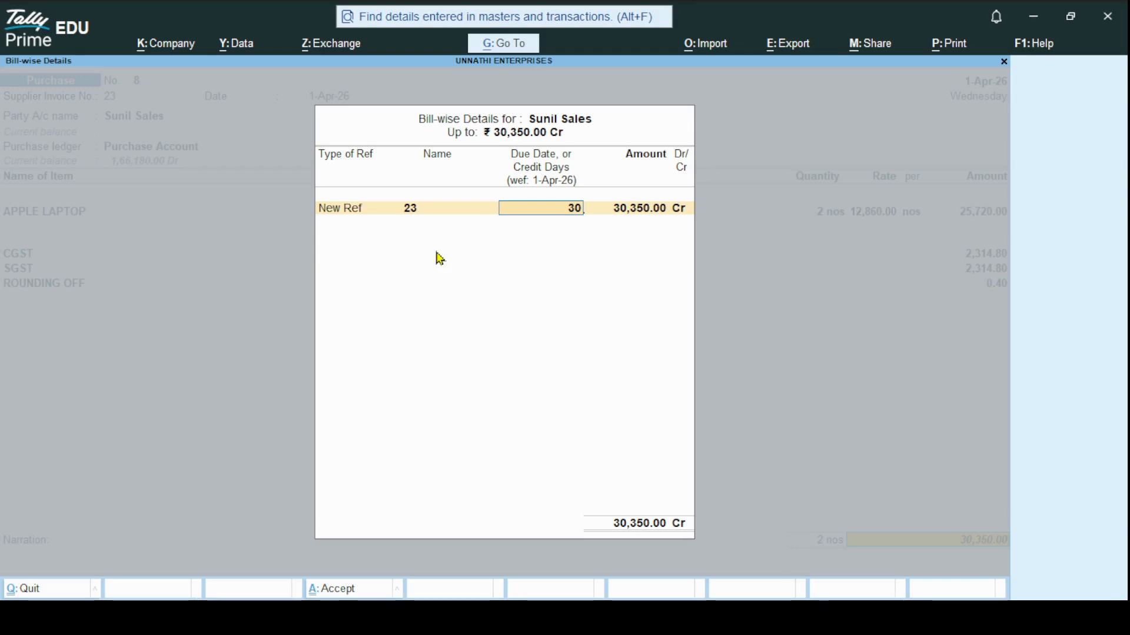
key(Return)
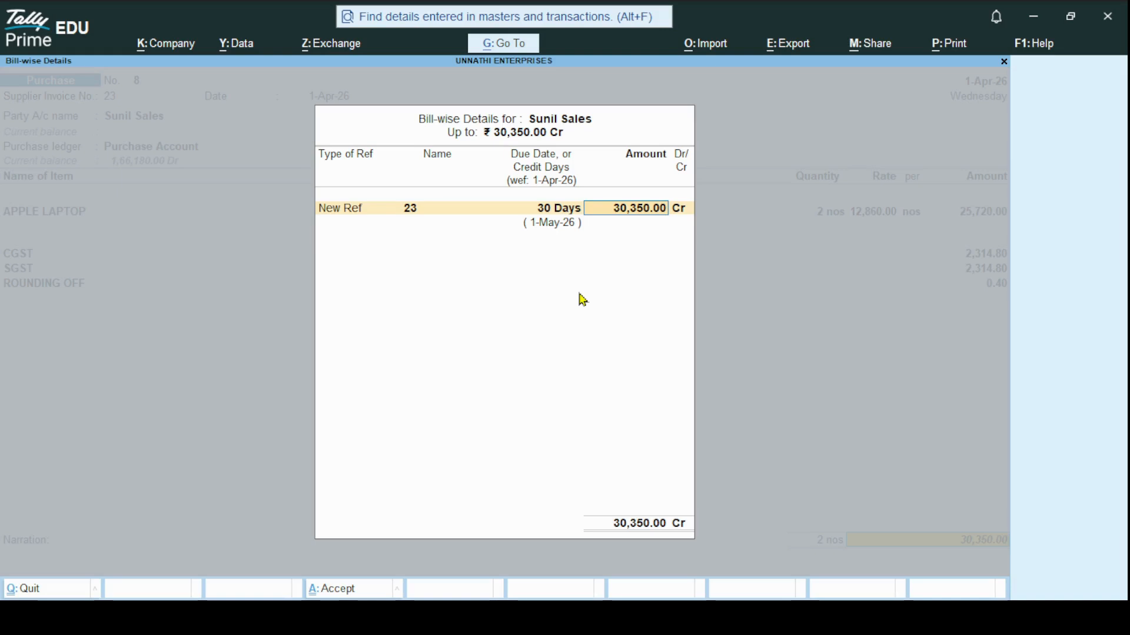
key(Return)
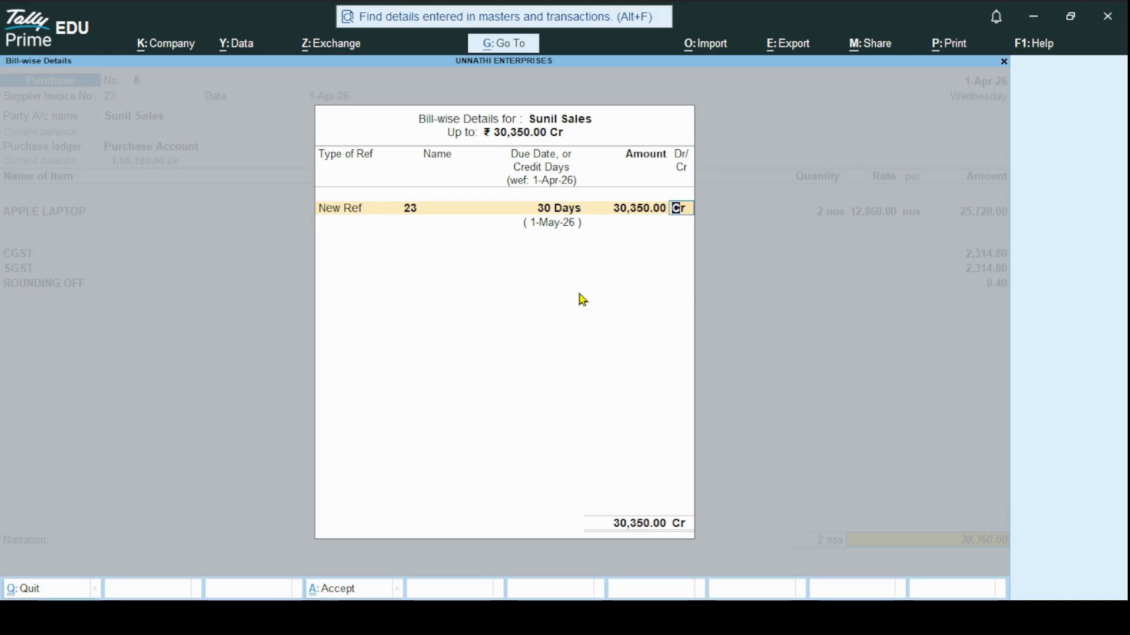
key(Return)
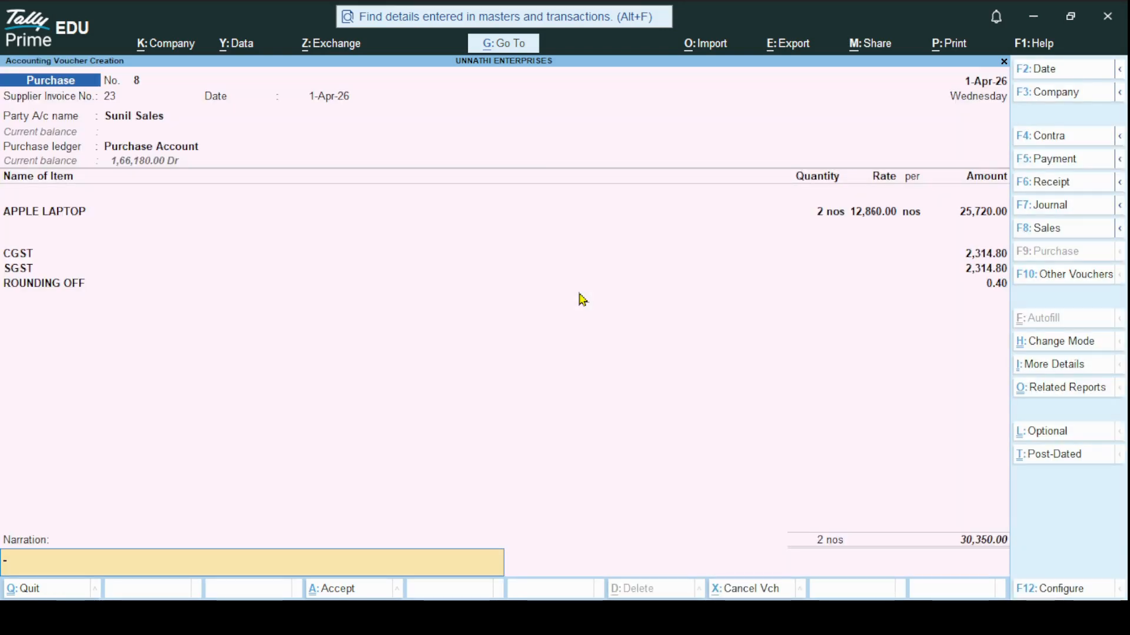
key(Return)
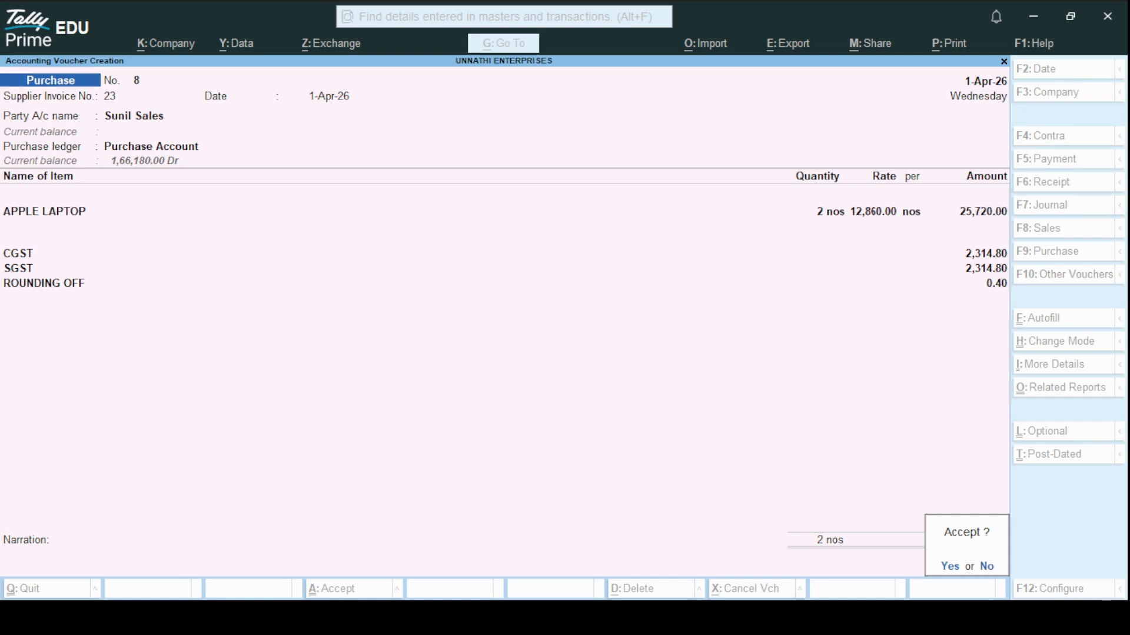
key(Return)
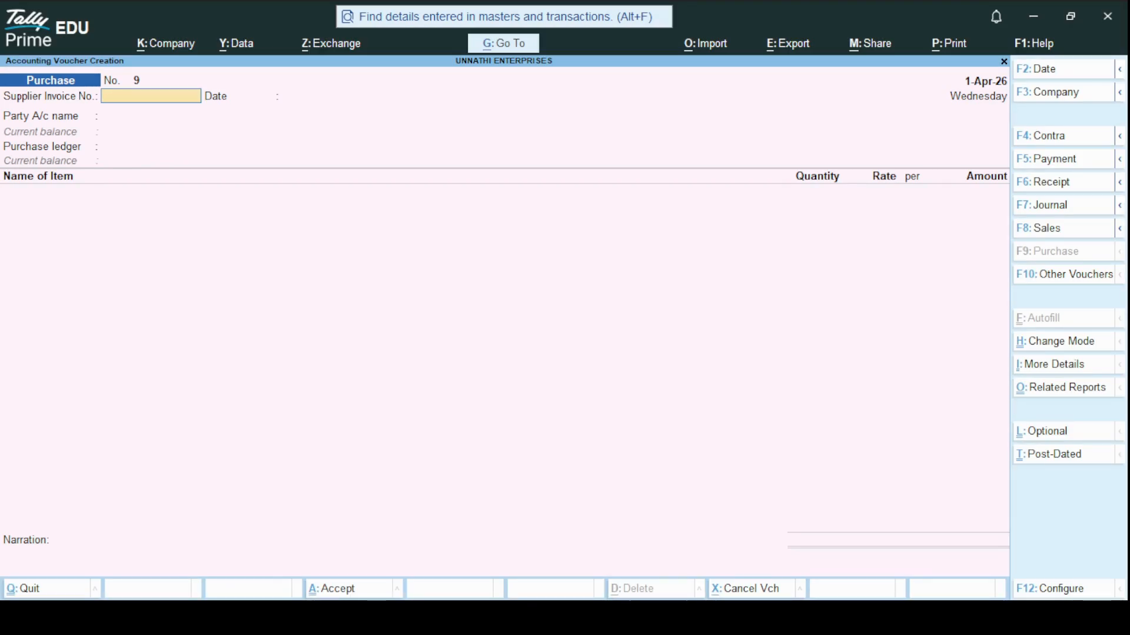
Leave purchase voucher creation and bring up the additional reports from the Gateway of Tally.
key(Escape)
key(Return)
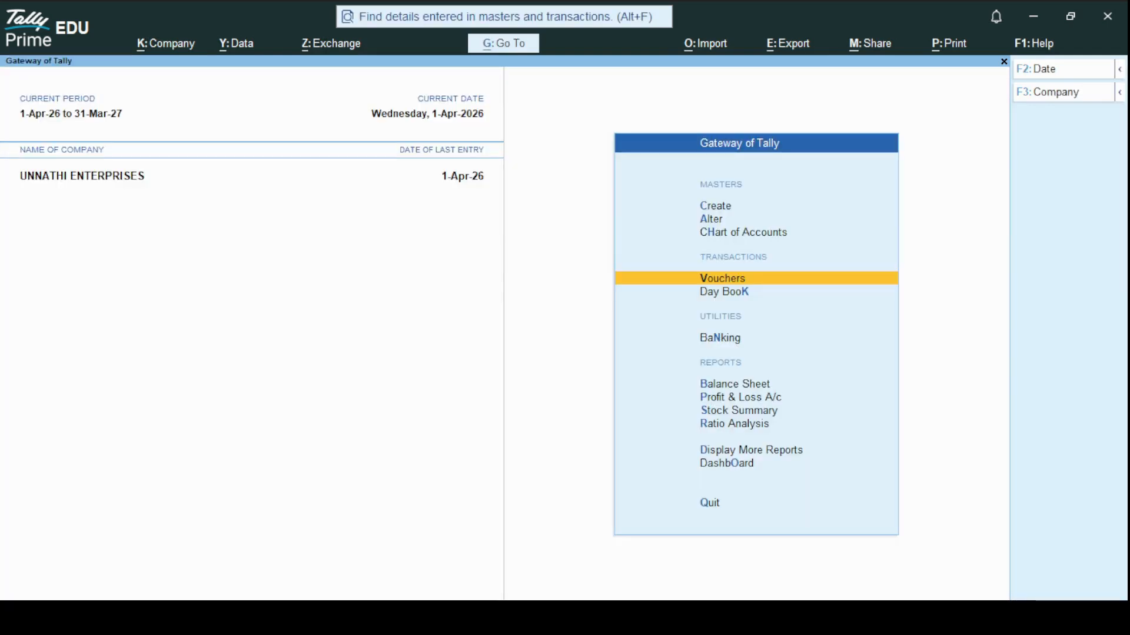
key(Up)
key(Up)
key(Down)
key(Down)
key(Down)
key(Down)
key(Down)
key(Down)
key(Down)
key(Down)
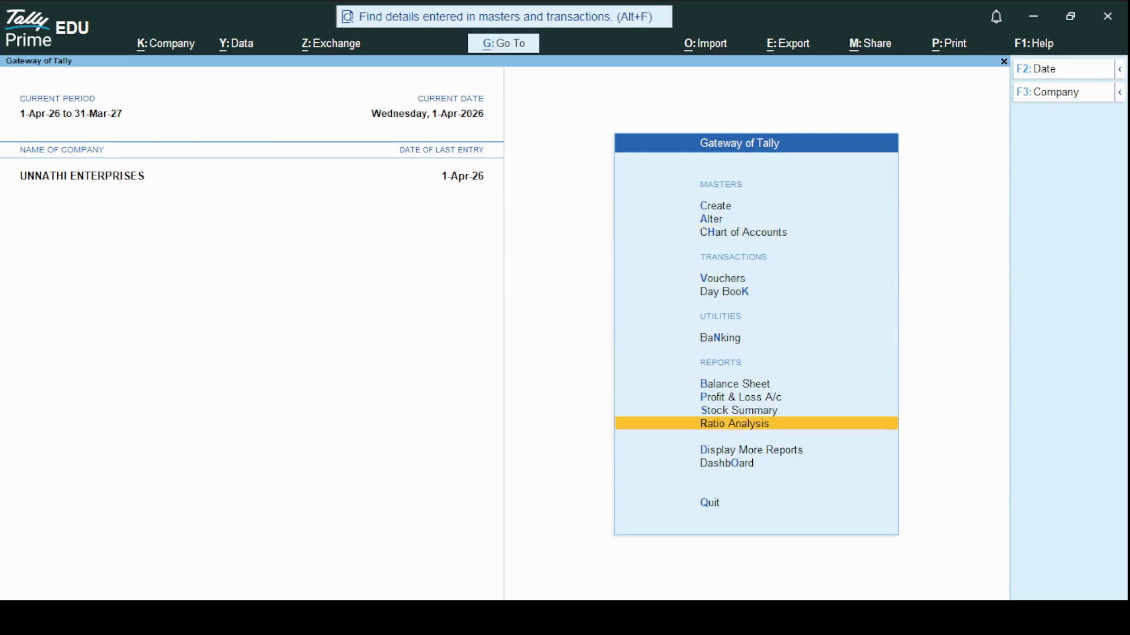
key(Down)
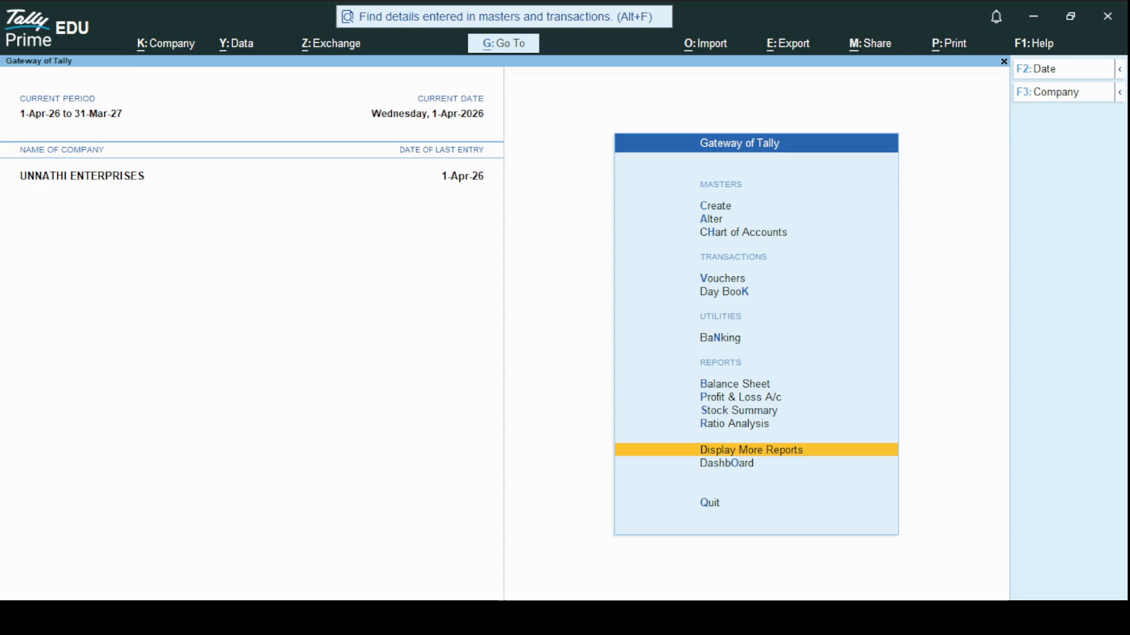
key(Return)
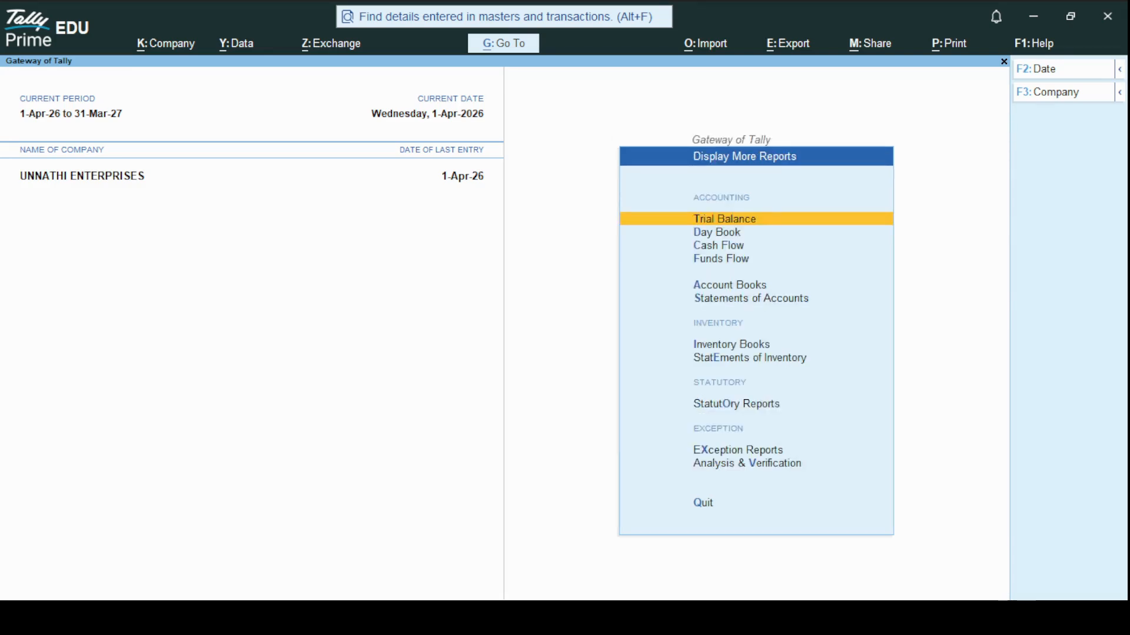
Open the outstanding Payables report under Statements of Accounts to view the pending supplier bills.
key(Down)
key(Down)
key(Down)
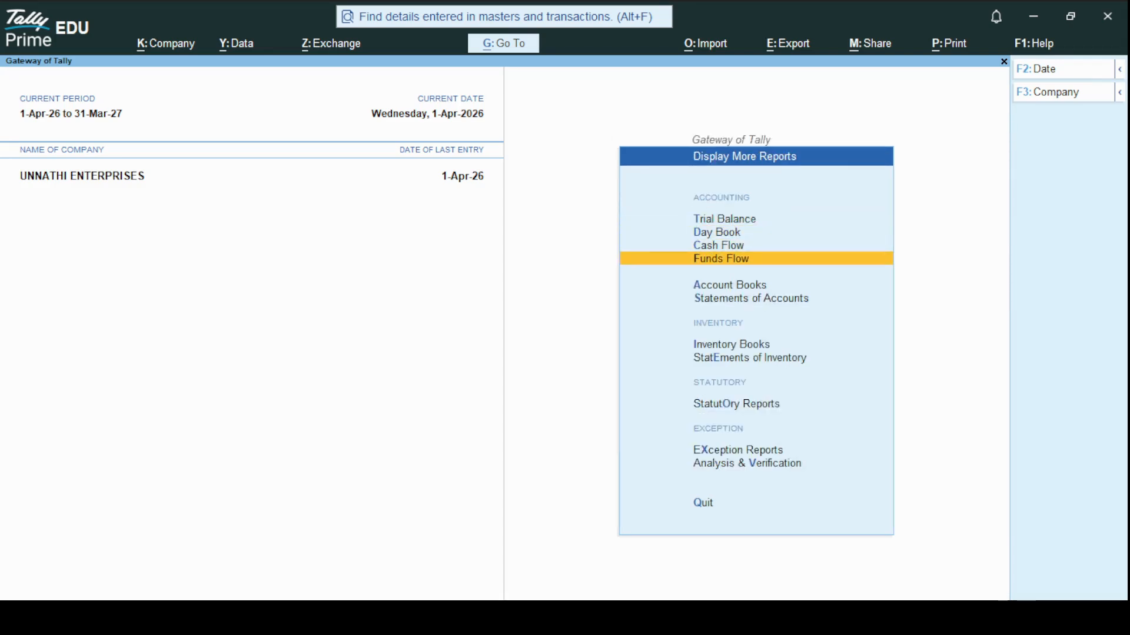
key(Down)
key(Down)
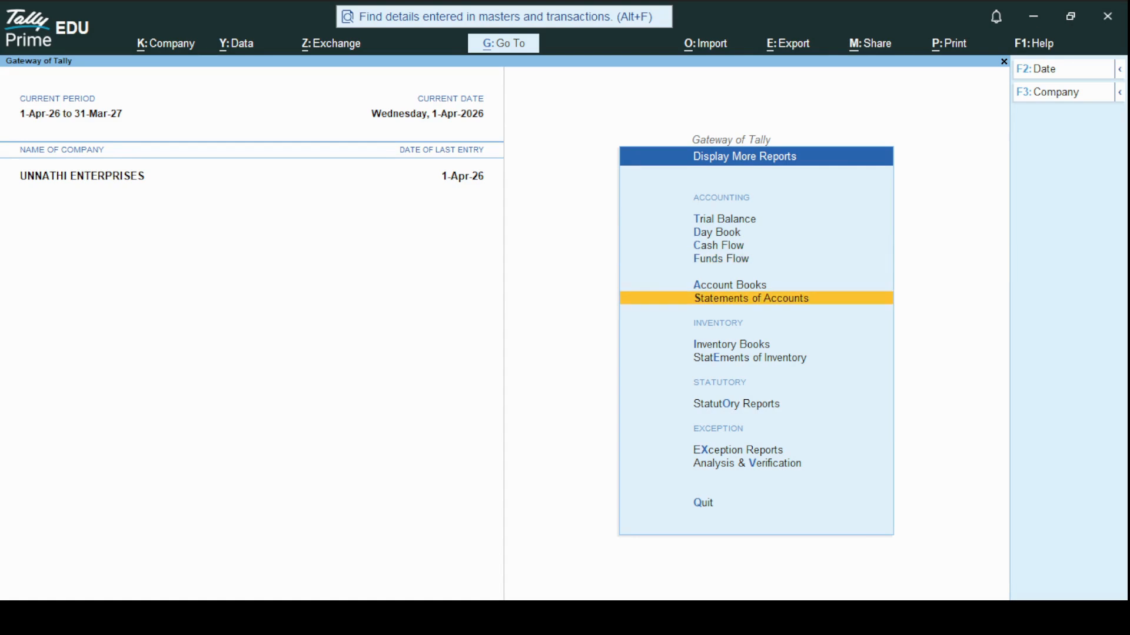
key(Return)
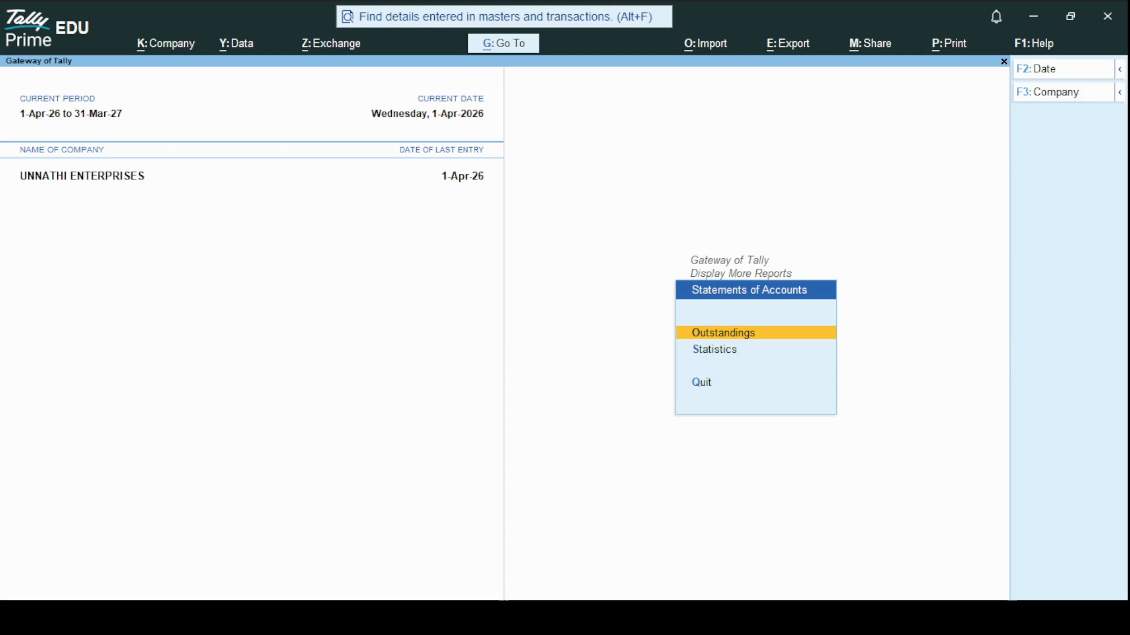
key(Return)
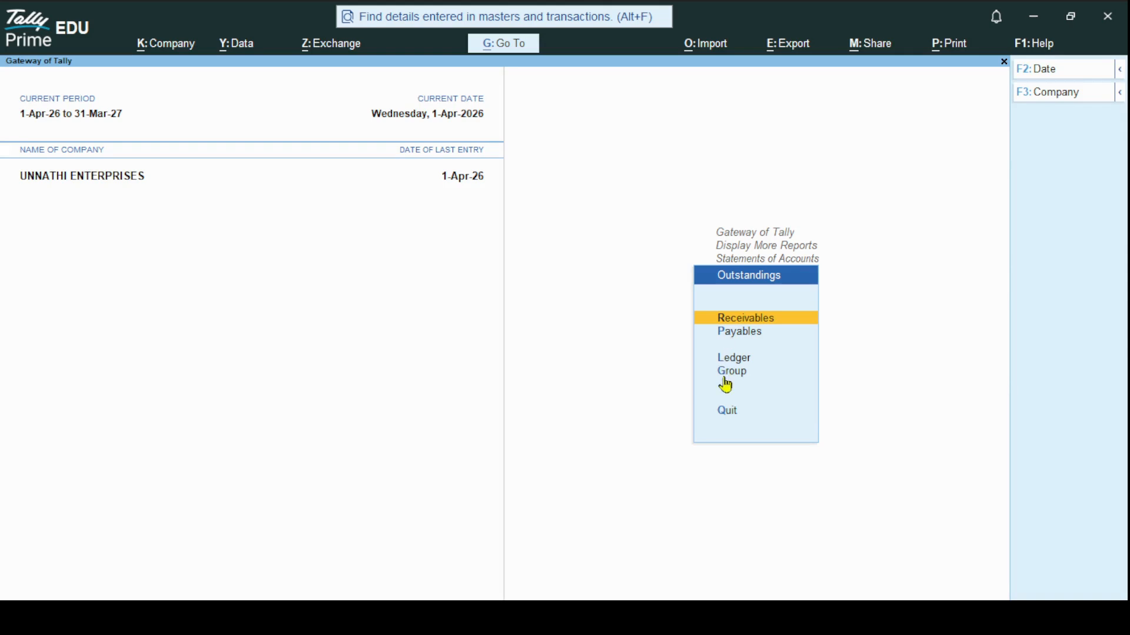
click(728, 341)
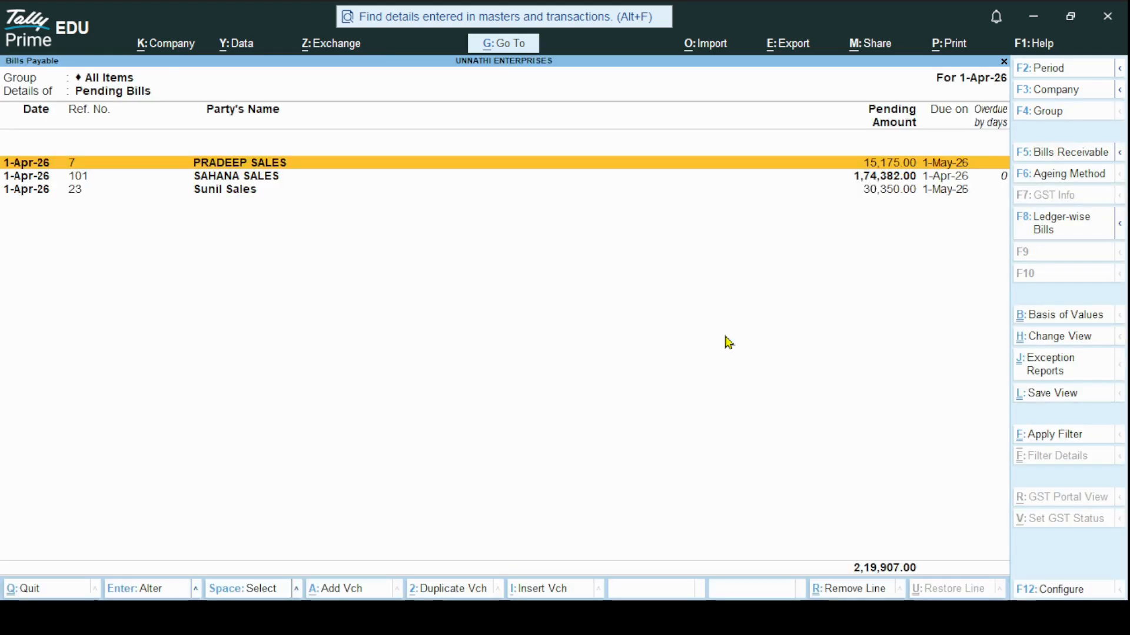